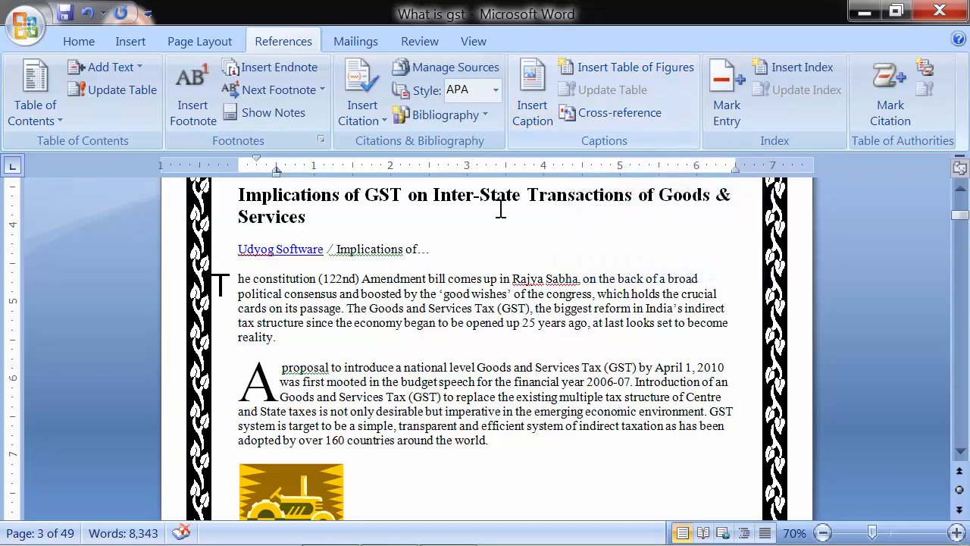
- Find the tractor picture on page 3 and open the caption settings for it
scroll(389, 273, down, 4)
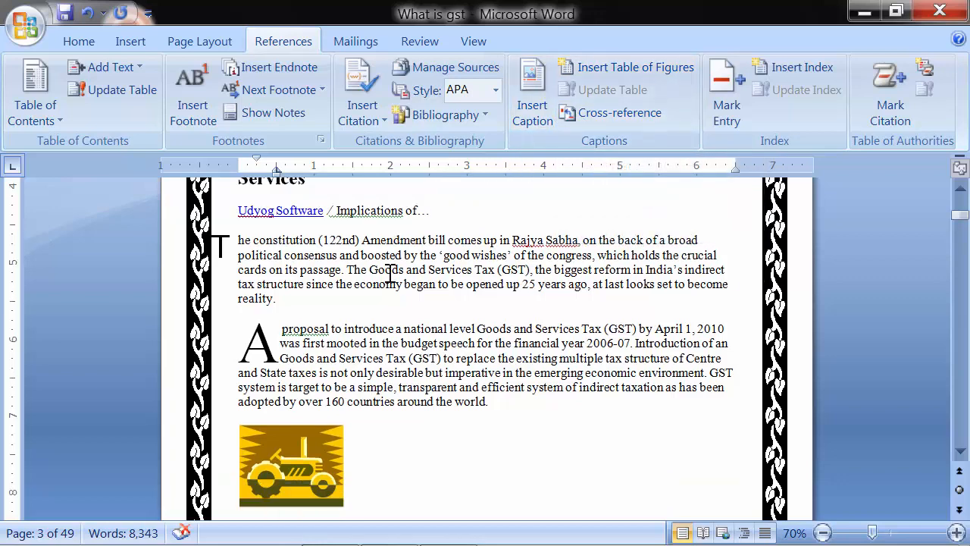
scroll(390, 273, down, 1)
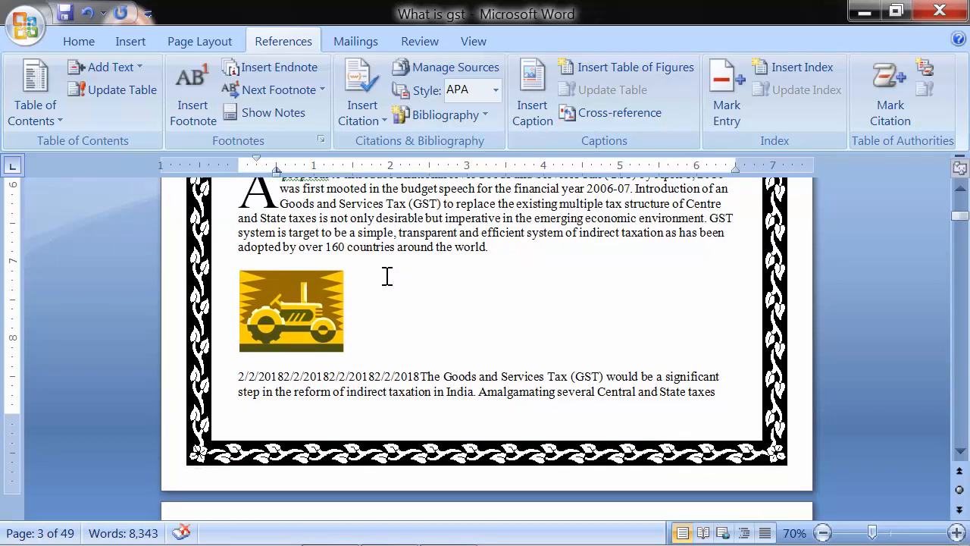
click(311, 302)
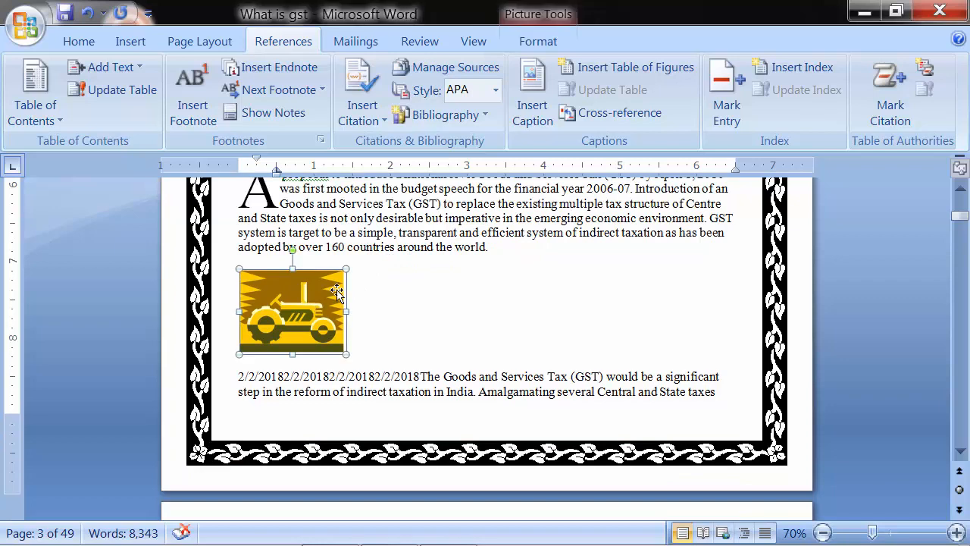
scroll(337, 292, down, 9)
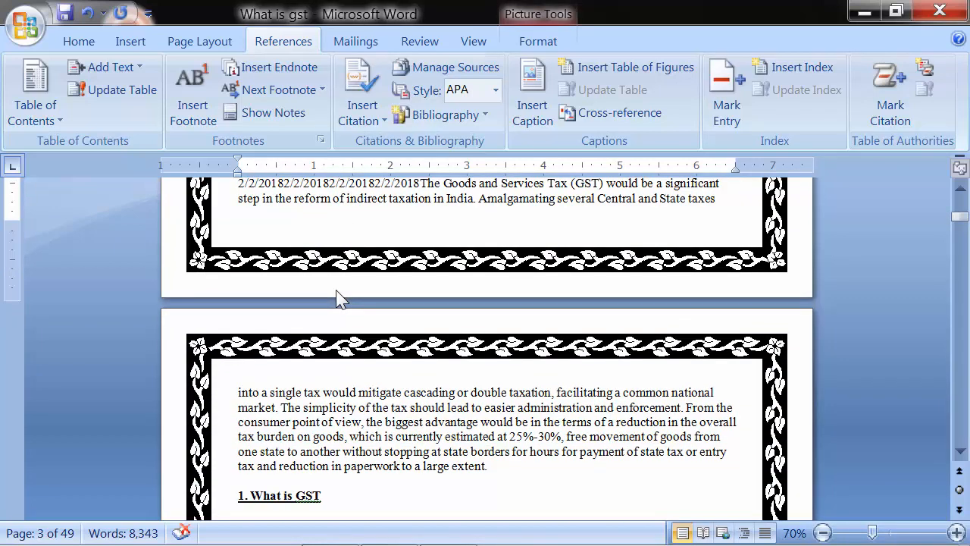
scroll(338, 291, down, 8)
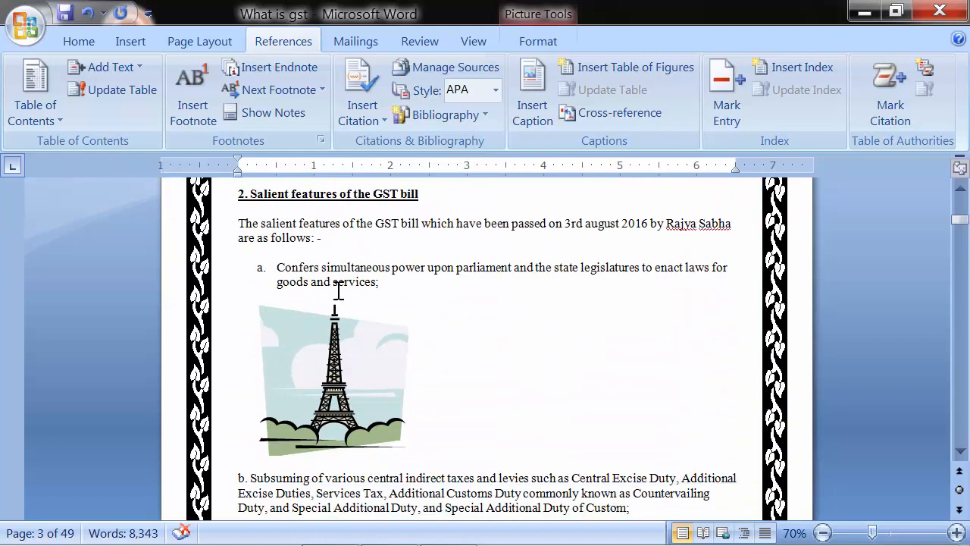
click(330, 339)
scroll(331, 341, up, 9)
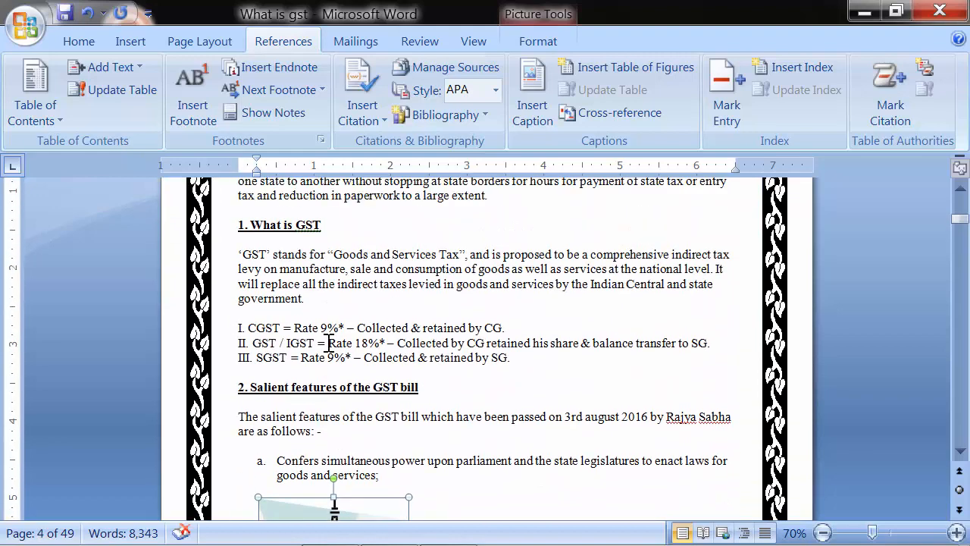
scroll(332, 343, up, 8)
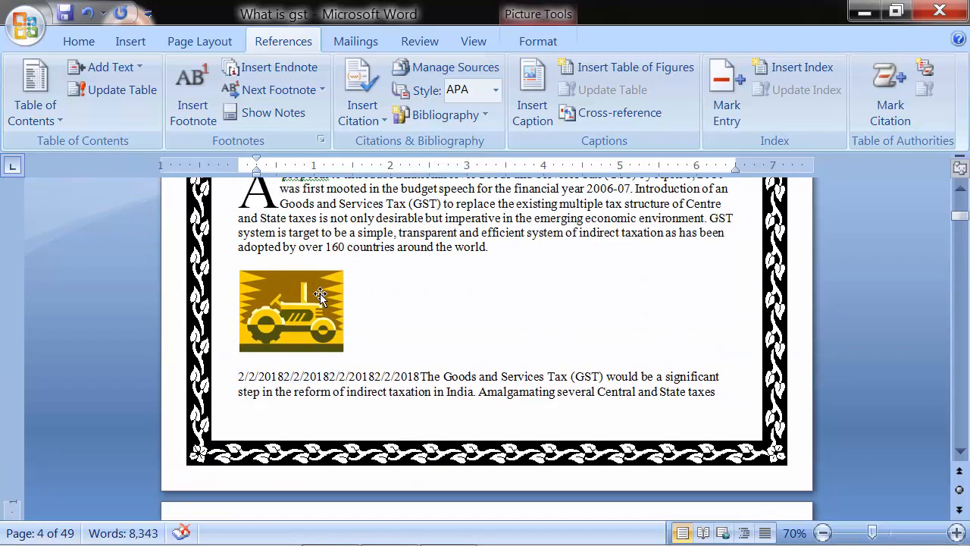
click(319, 295)
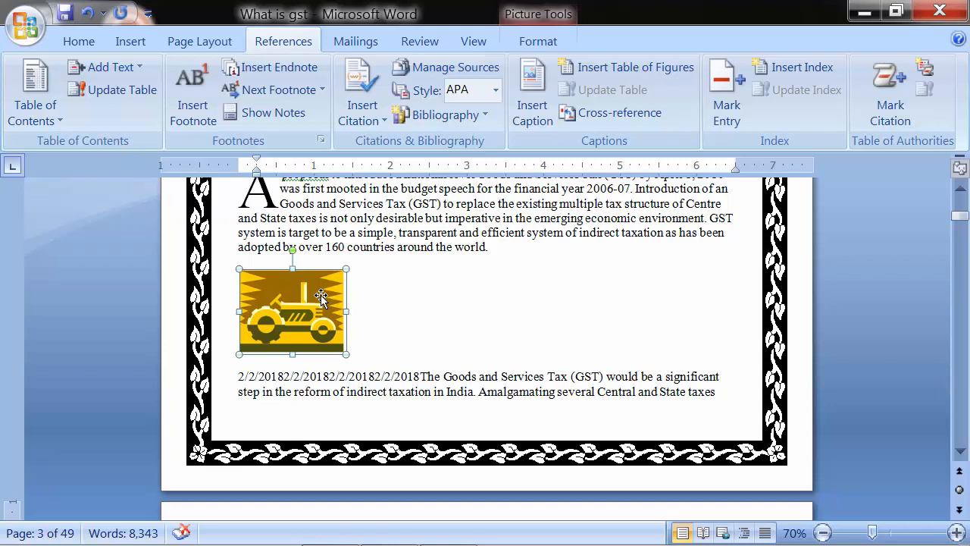
click(531, 125)
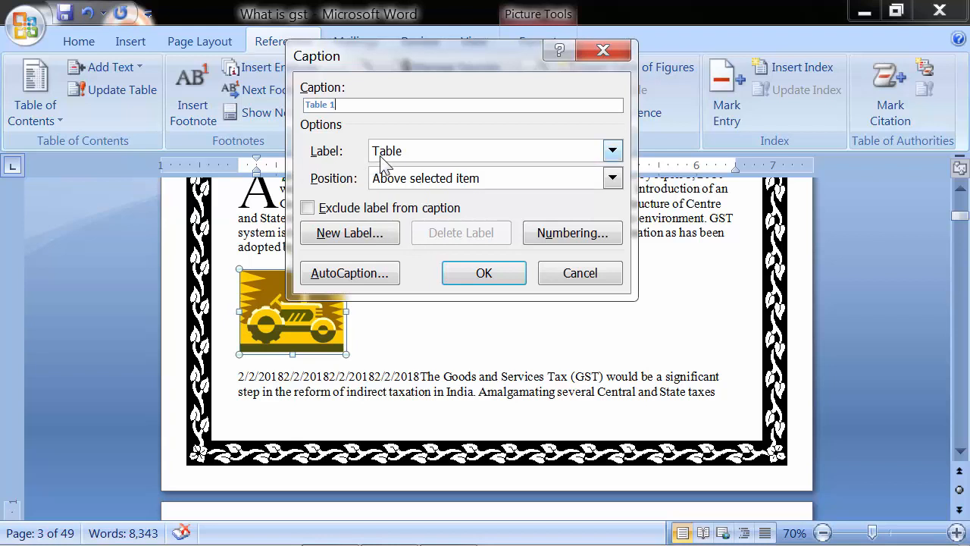
- Try the built-in caption labels for the tractor picture, choosing Picture and then Figure
click(381, 157)
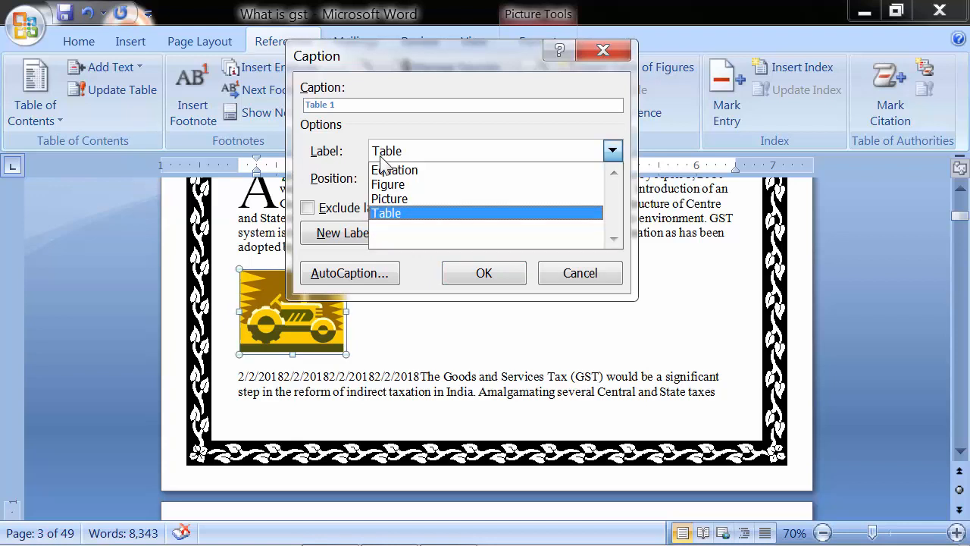
click(342, 151)
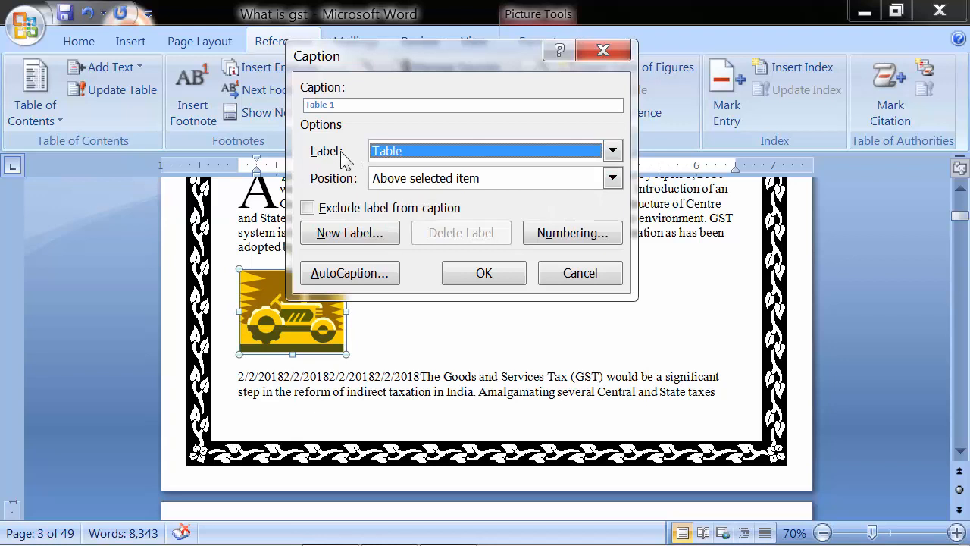
click(382, 158)
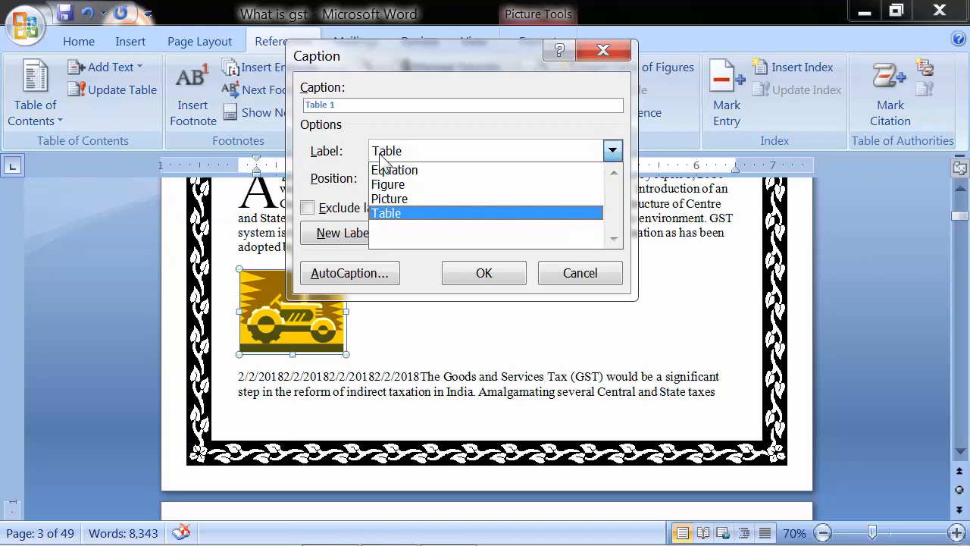
click(392, 200)
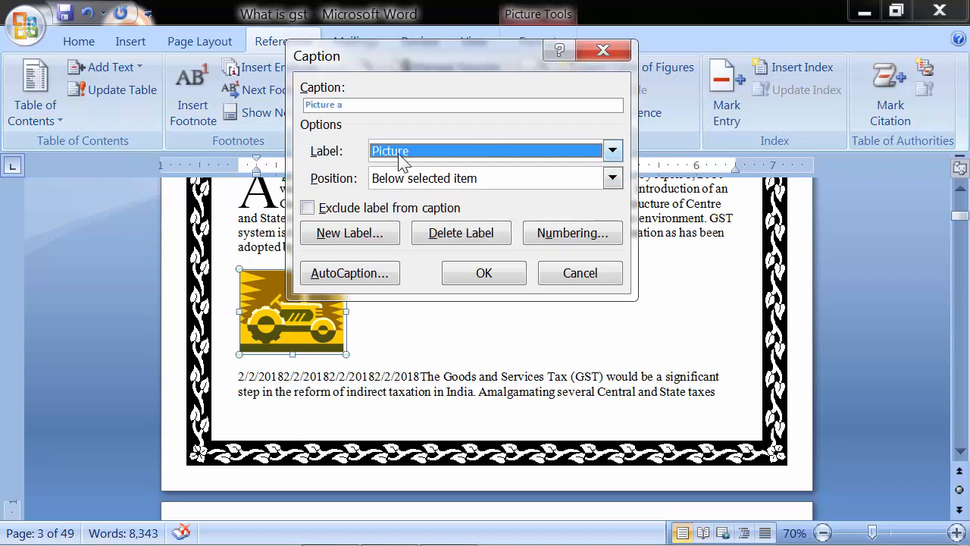
click(346, 105)
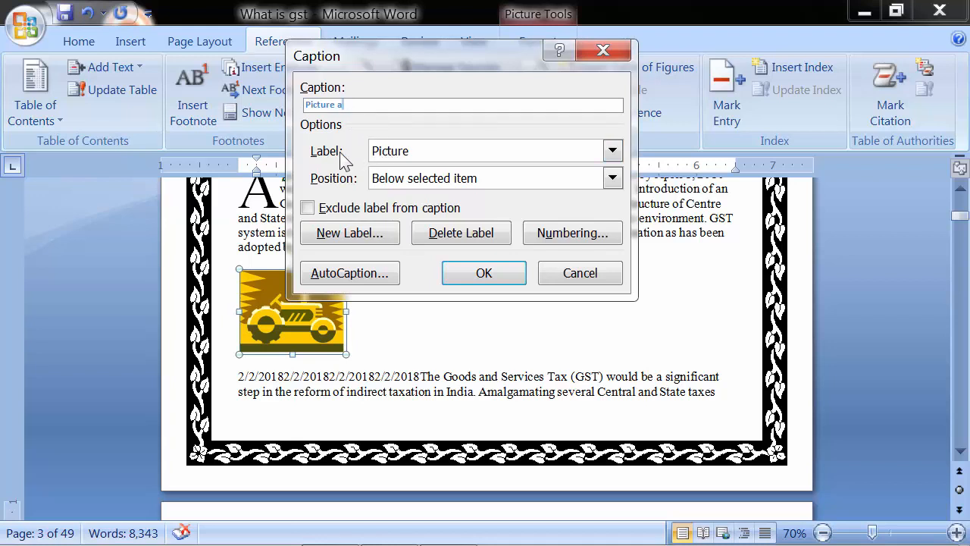
click(387, 156)
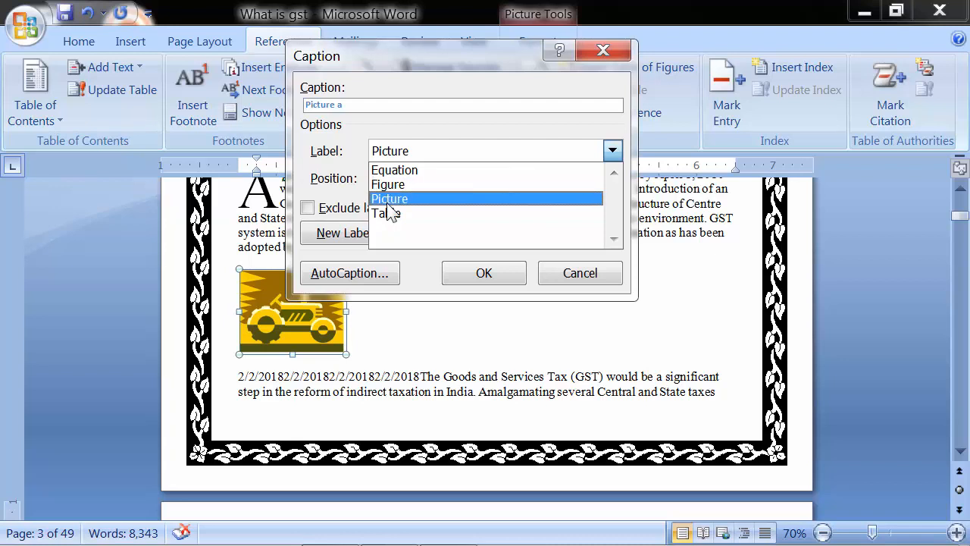
click(400, 150)
click(401, 149)
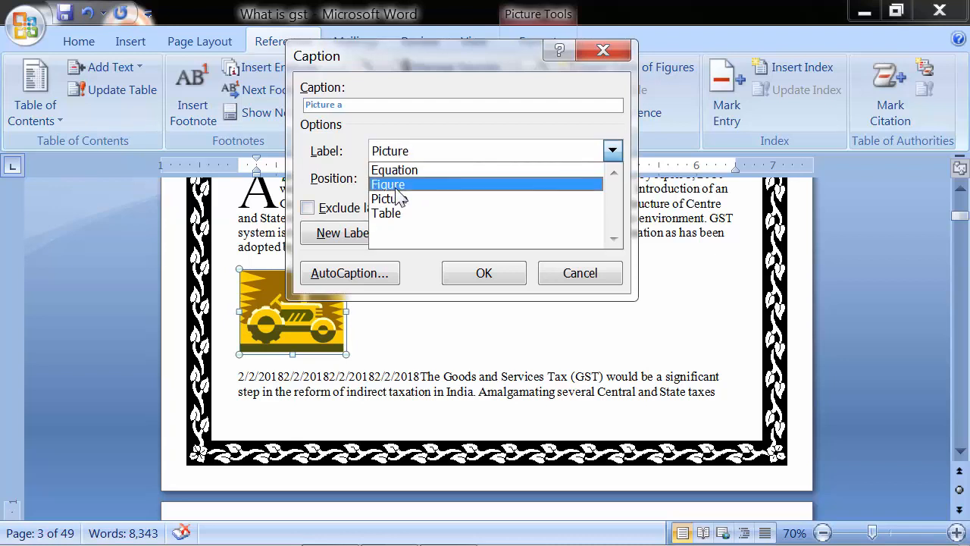
click(391, 186)
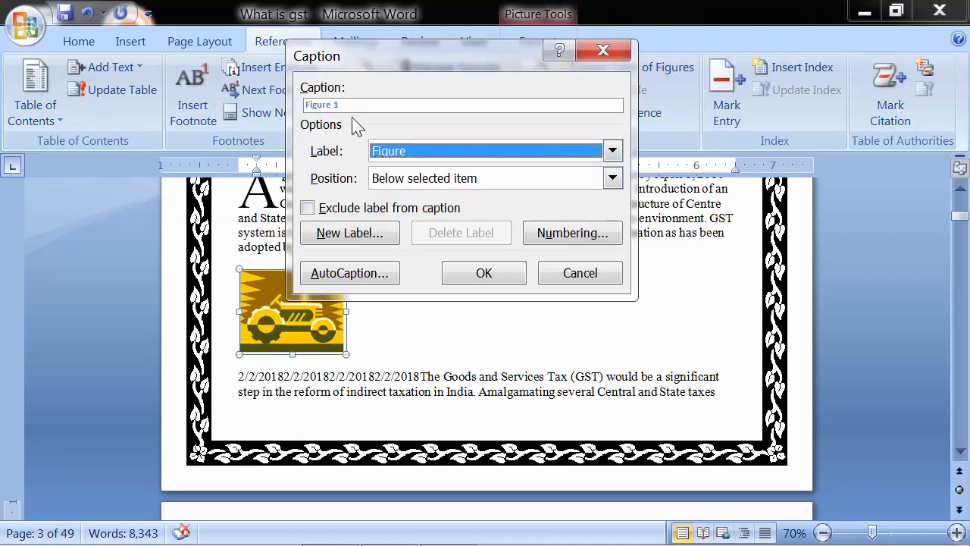
click(381, 154)
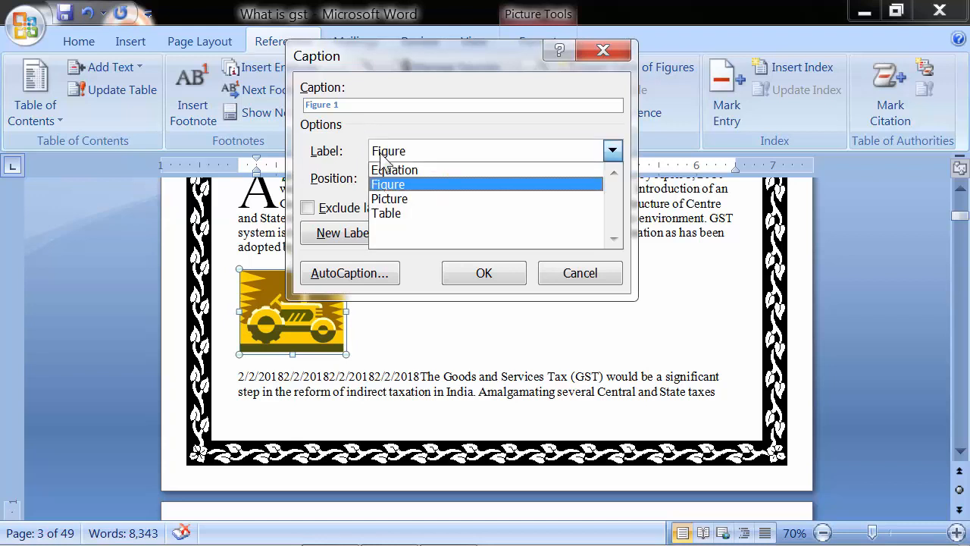
click(385, 159)
- Create a new caption label named Sceen and select it for the tractor picture
click(351, 236)
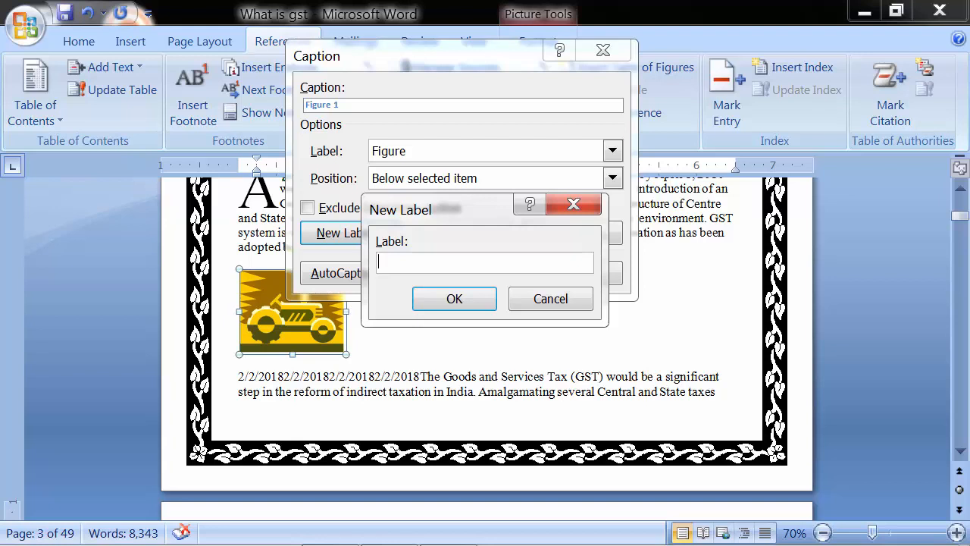
text(Sceen)
click(435, 297)
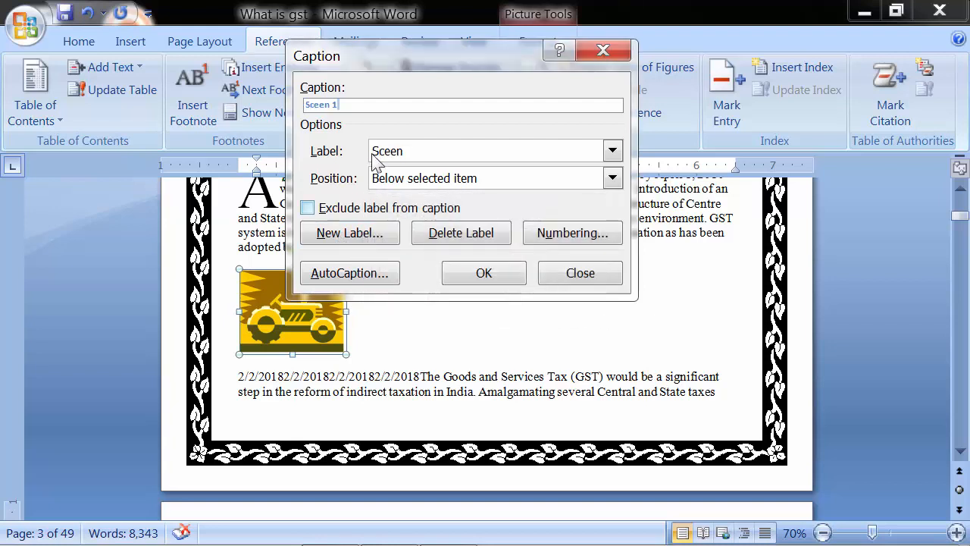
click(398, 153)
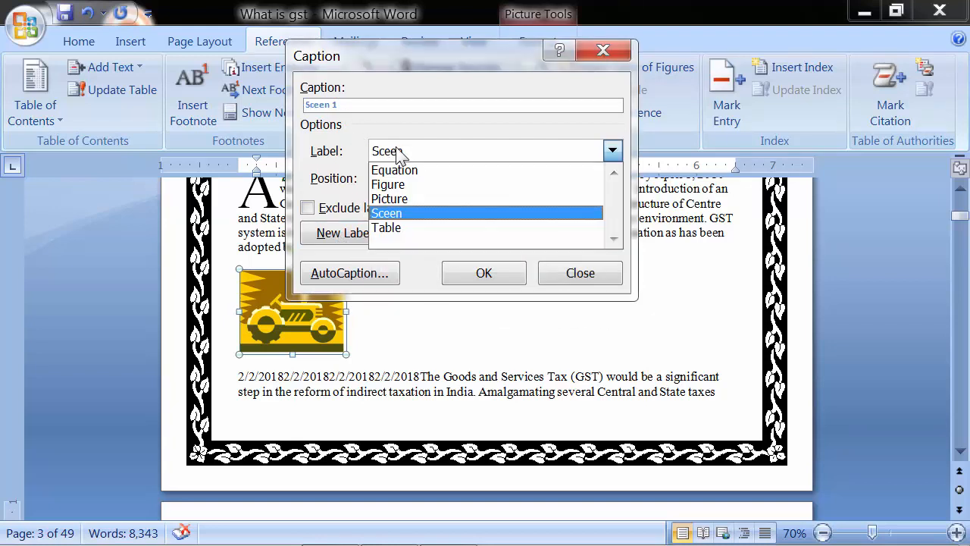
click(389, 214)
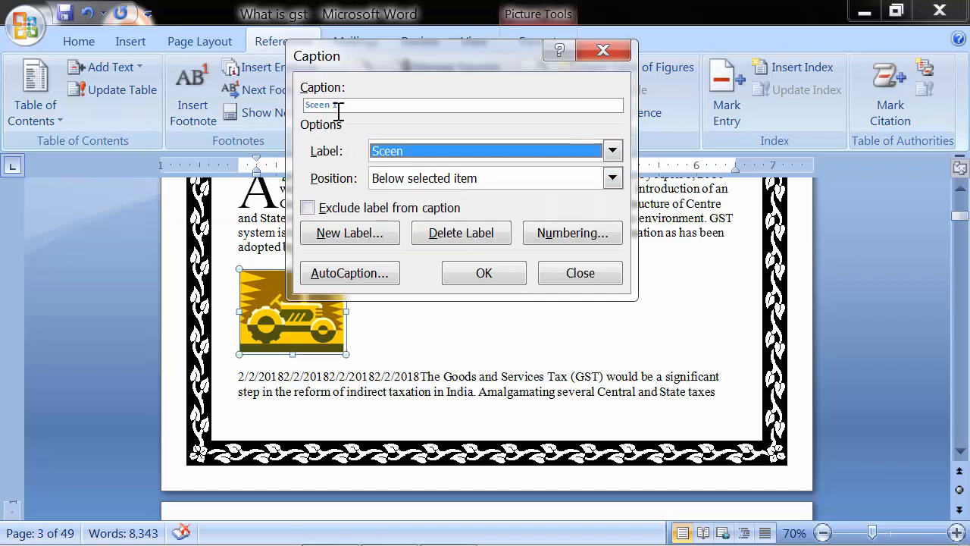
- Try placing the tractor caption above the selected item, dismissing the Windows color scheme prompt
click(336, 108)
drag(356, 64, 335, 131)
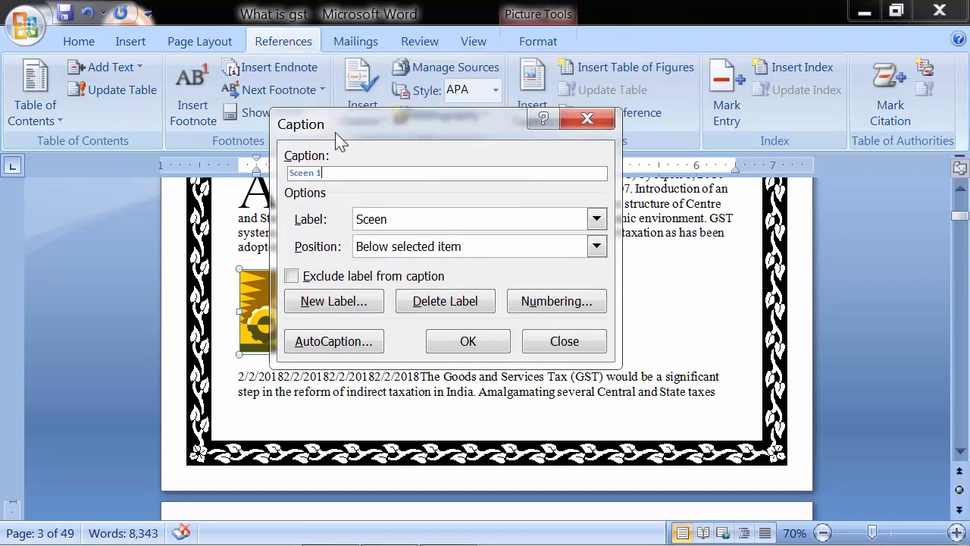
click(403, 252)
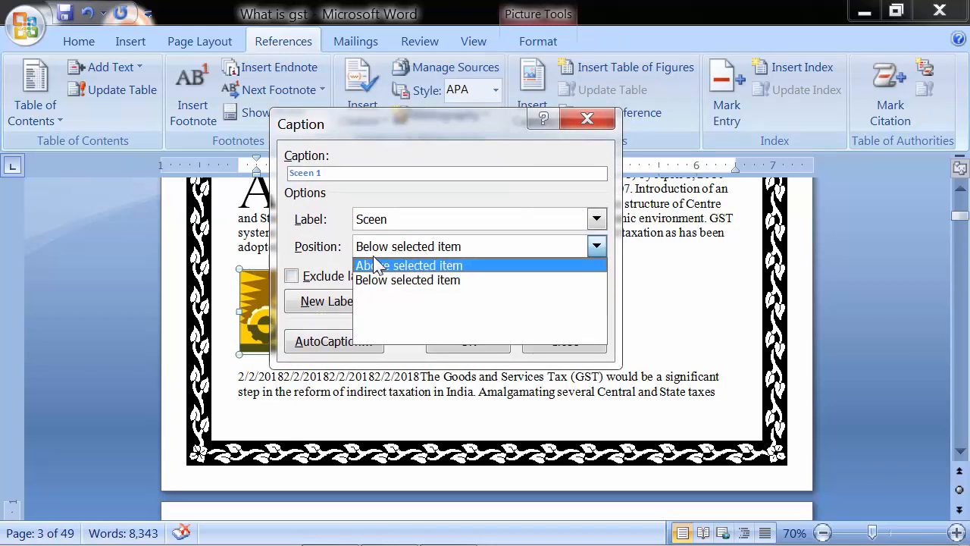
click(426, 270)
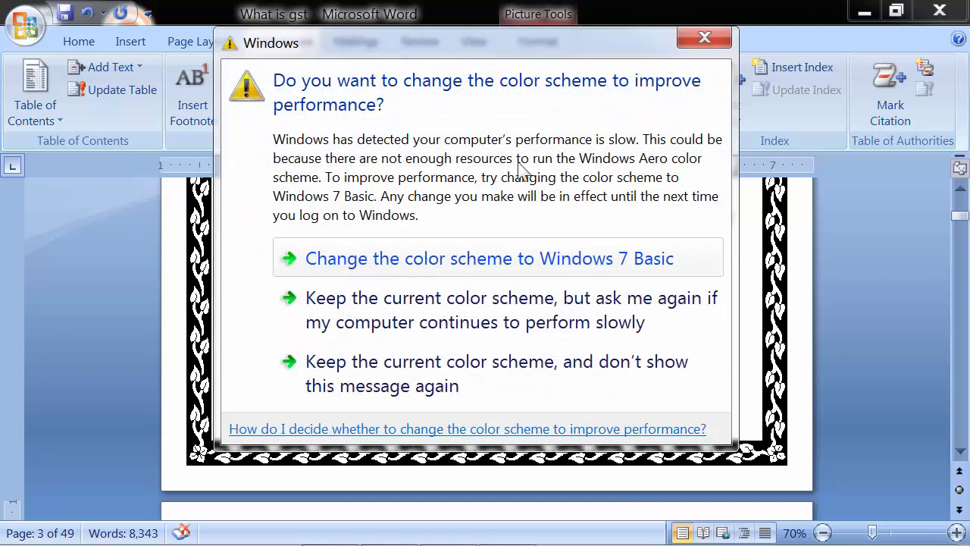
click(698, 40)
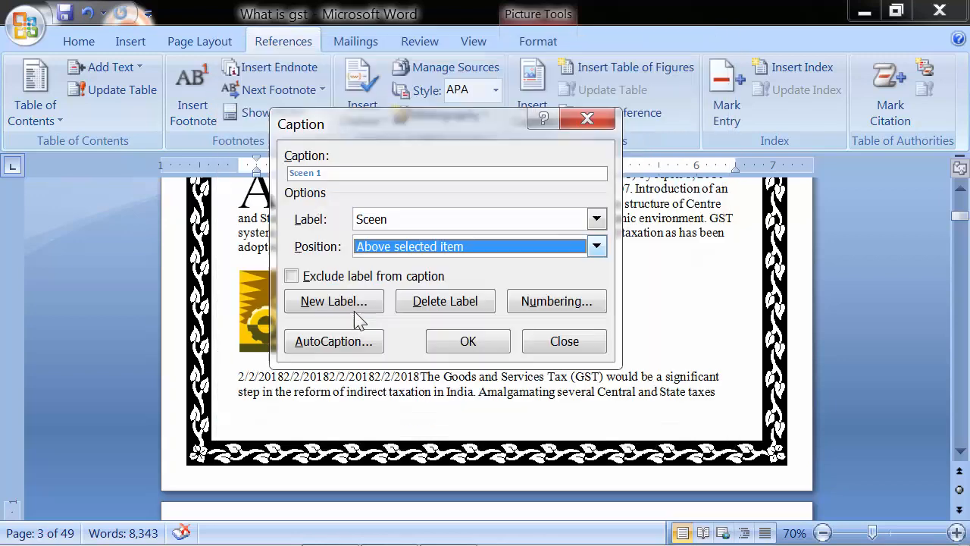
- Set the caption position to below the selected item and insert the Sceen 1 caption under the tractor picture
click(402, 252)
click(403, 281)
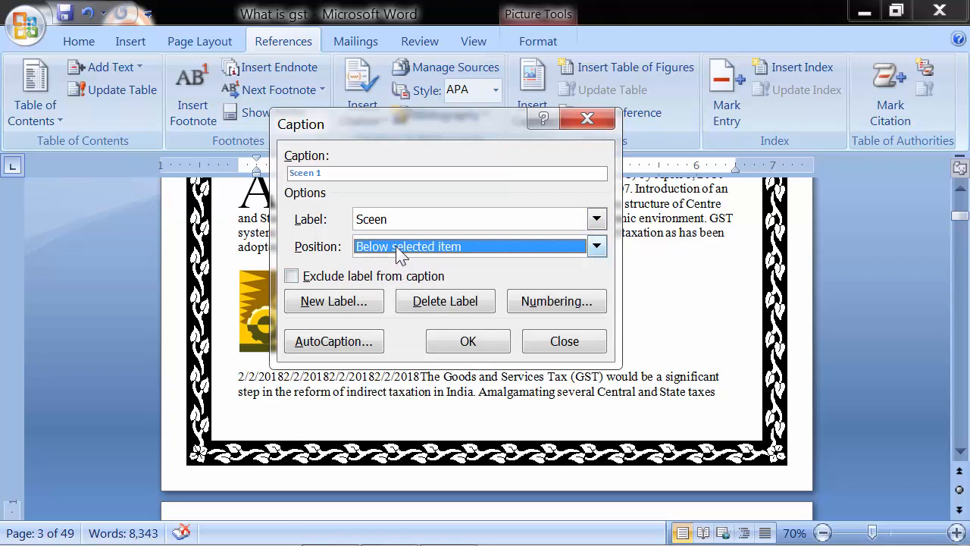
click(464, 342)
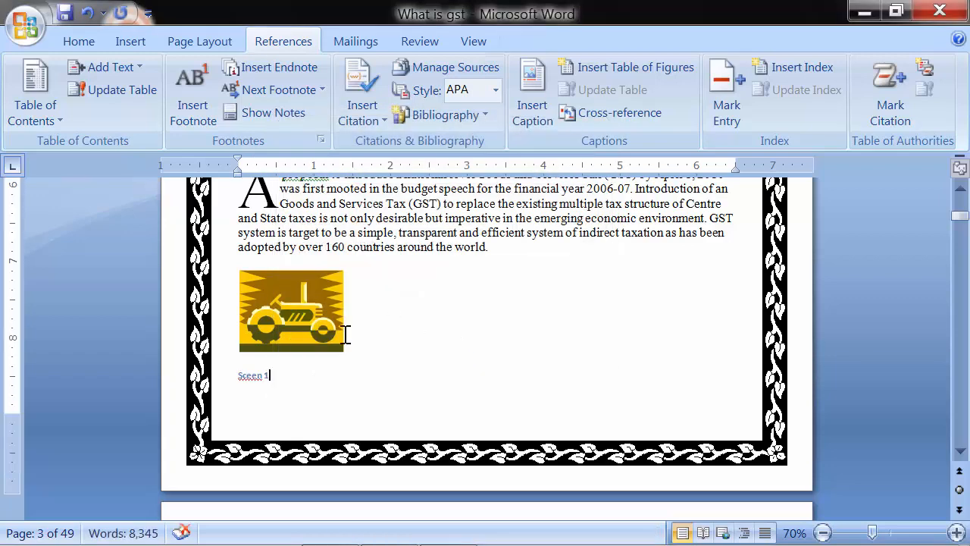
- Start a caption for the Eiffel Tower picture on page 4, using the Sceen label
scroll(316, 335, down, 1)
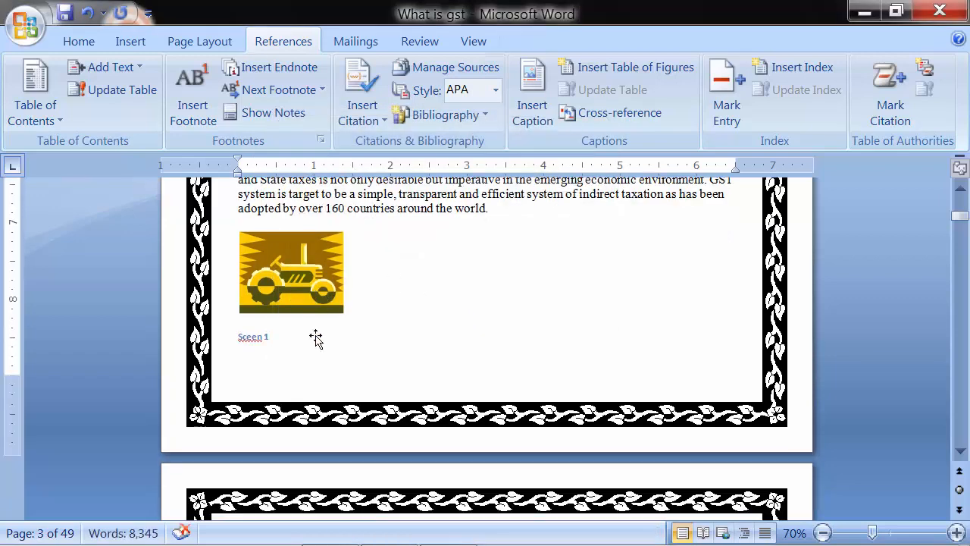
click(321, 290)
scroll(323, 294, down, 1)
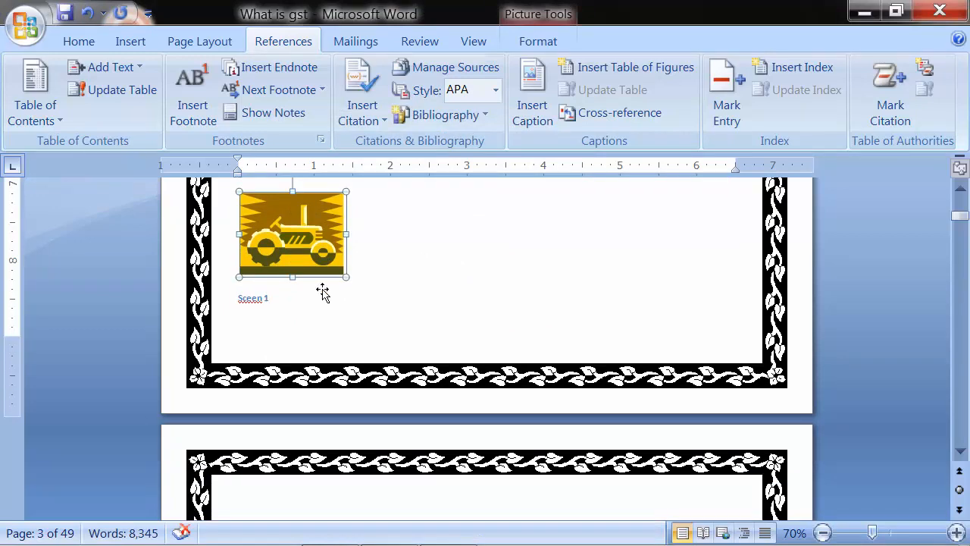
scroll(323, 294, down, 15)
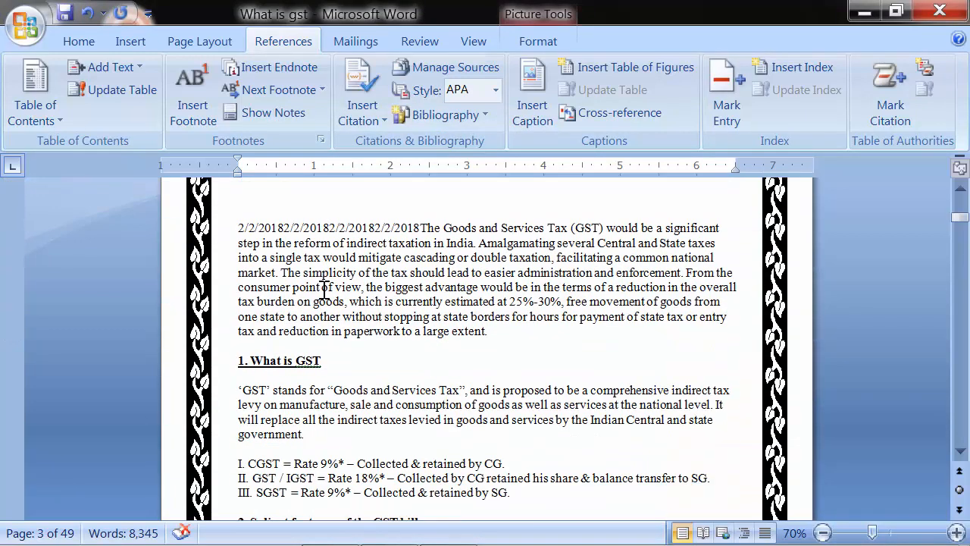
scroll(324, 289, down, 5)
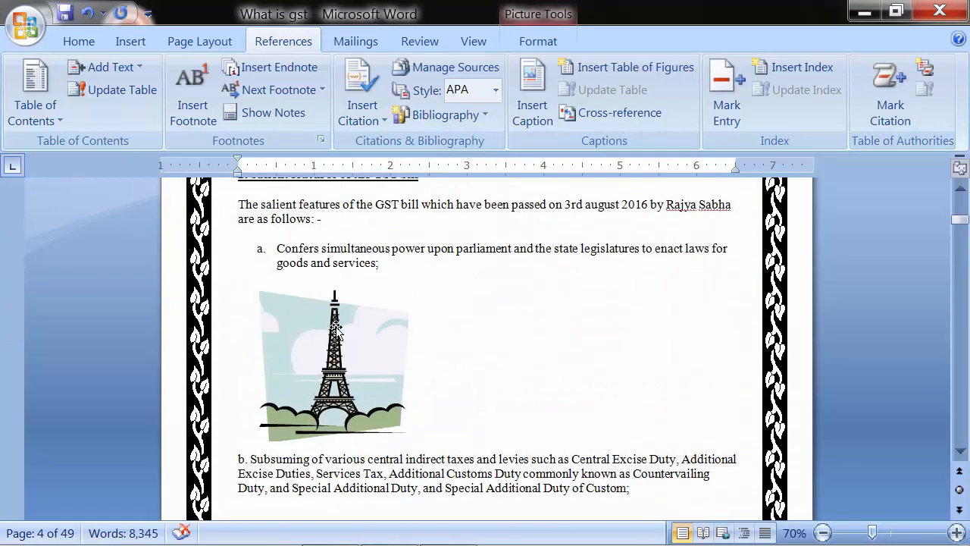
click(338, 343)
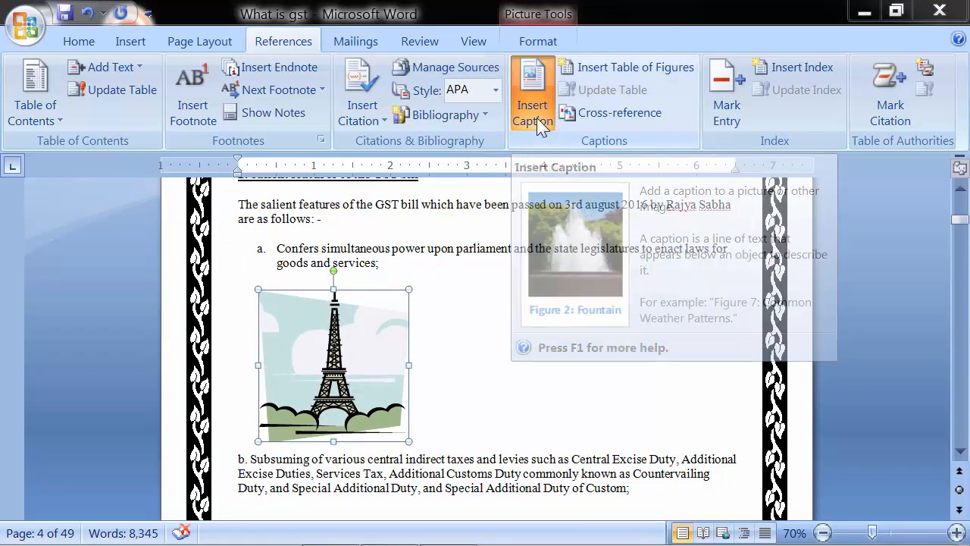
click(537, 117)
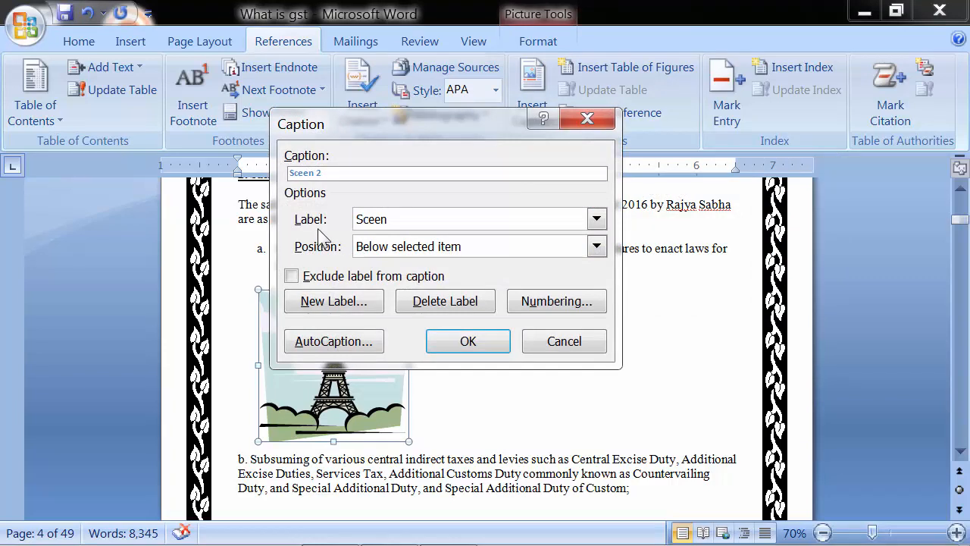
click(390, 222)
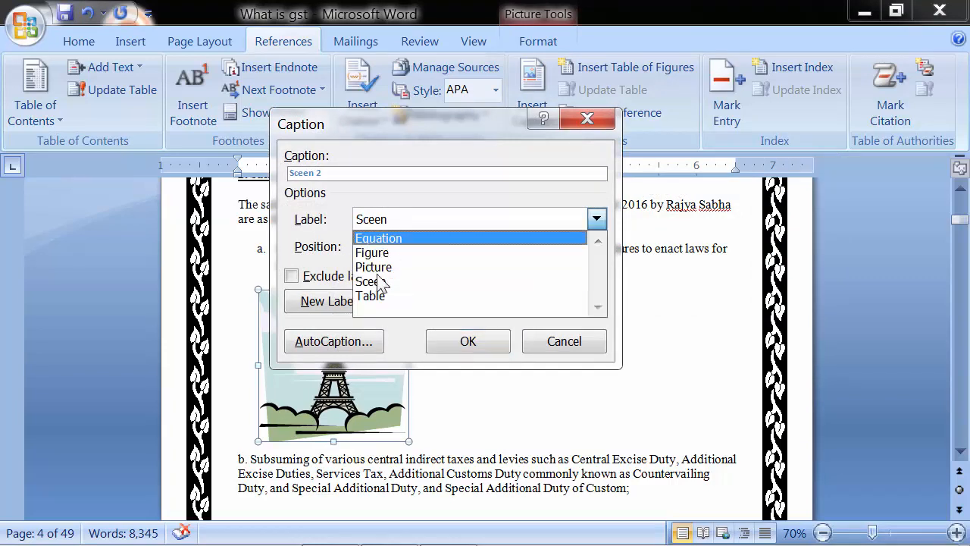
click(381, 280)
click(326, 174)
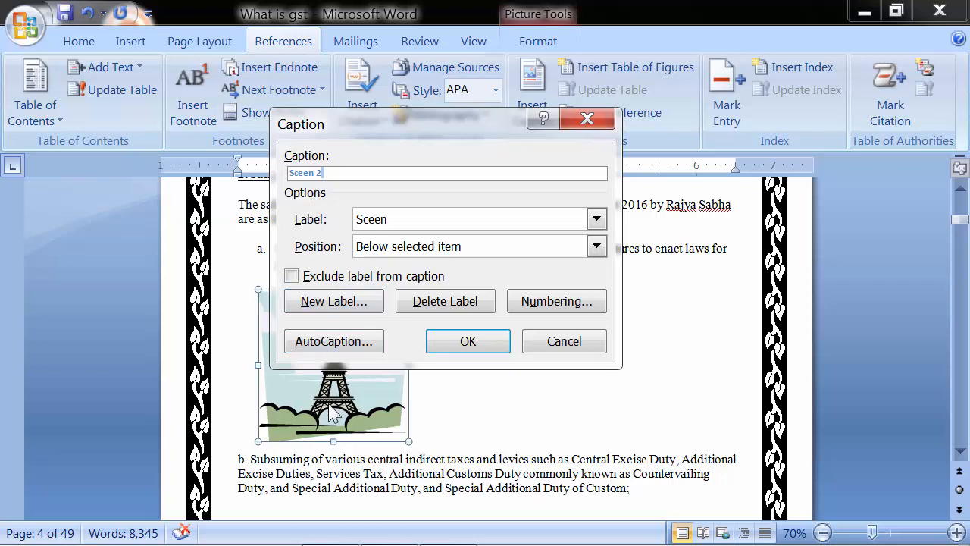
- Try the Picture, Figure, Sceen and Table labels in turn for the Eiffel Tower caption
click(387, 225)
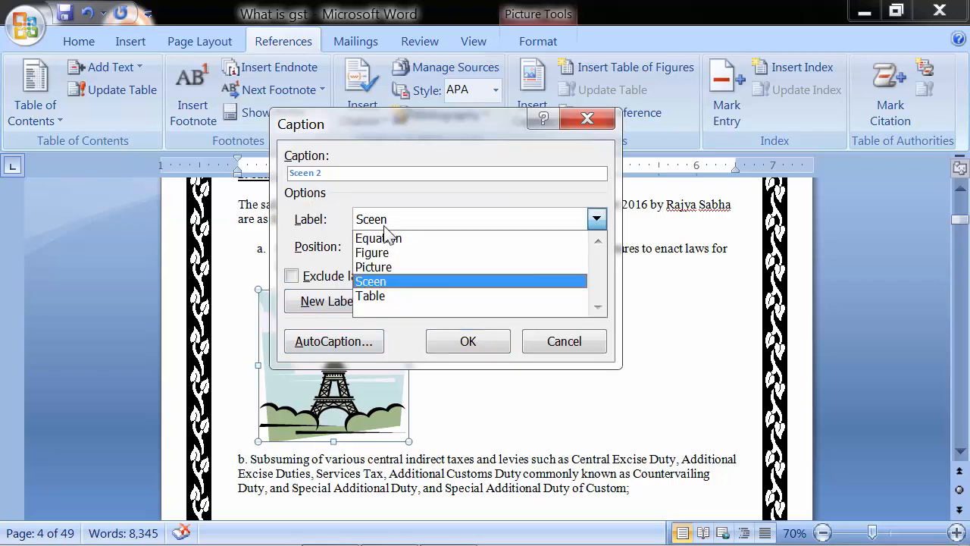
click(386, 270)
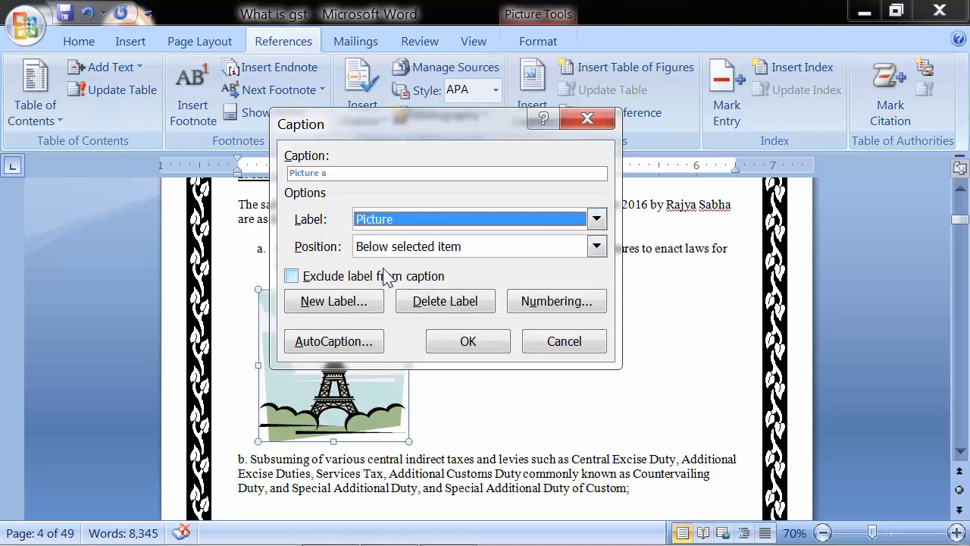
click(363, 225)
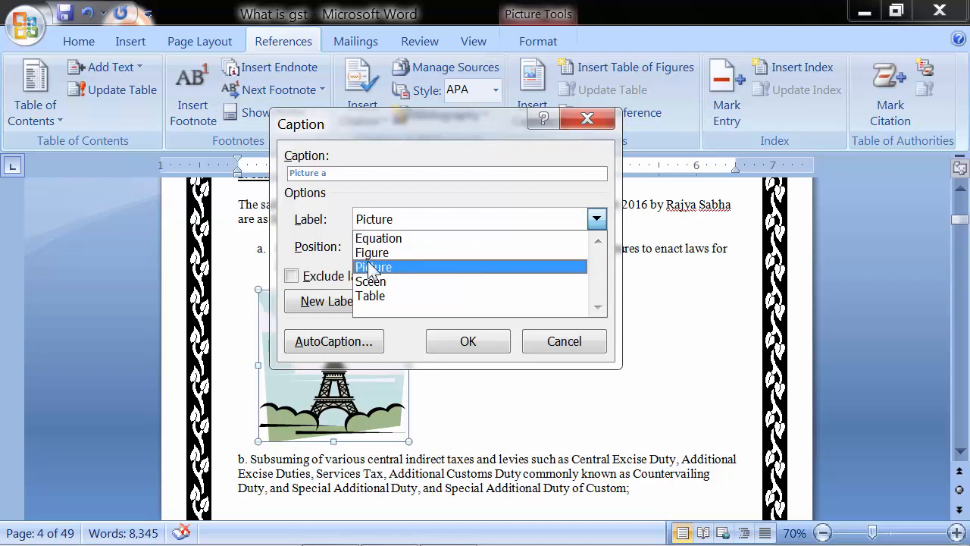
click(371, 253)
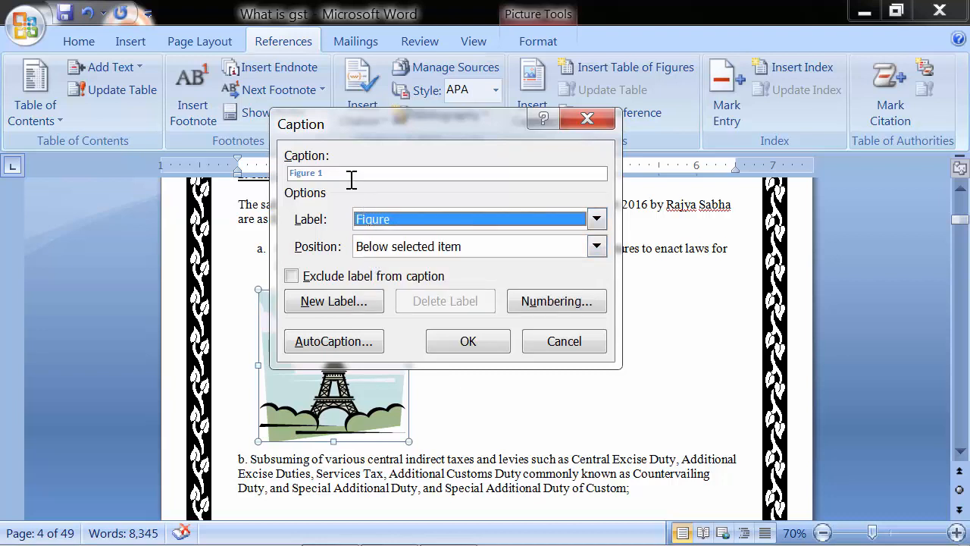
click(396, 222)
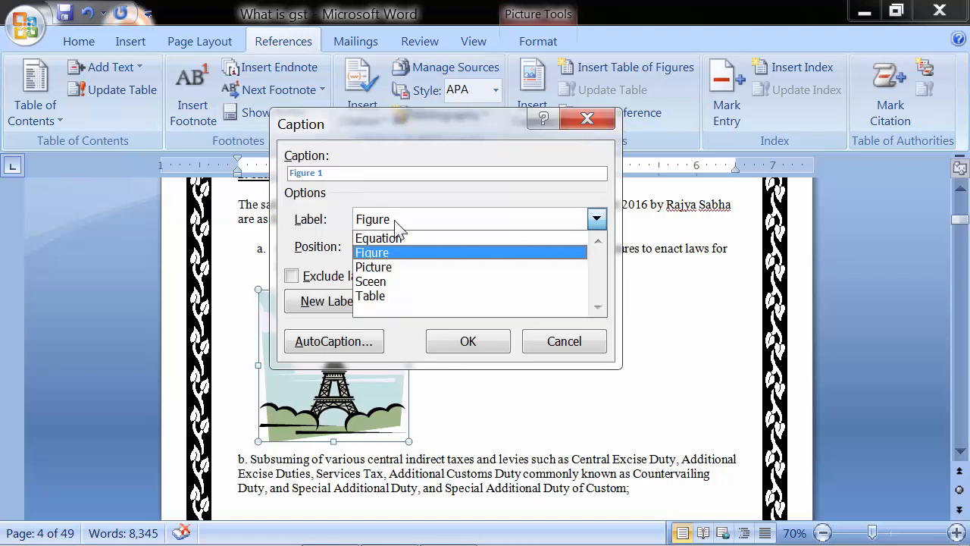
click(387, 283)
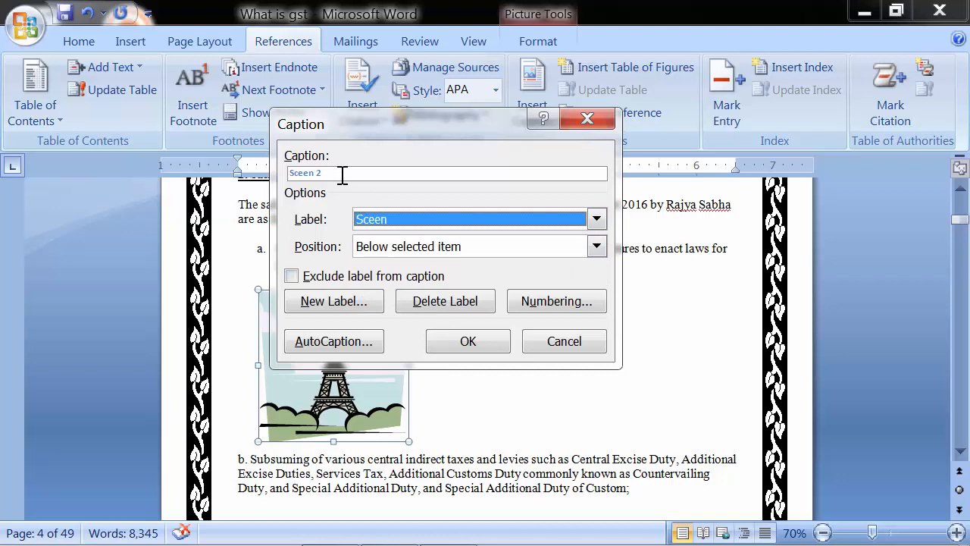
click(372, 221)
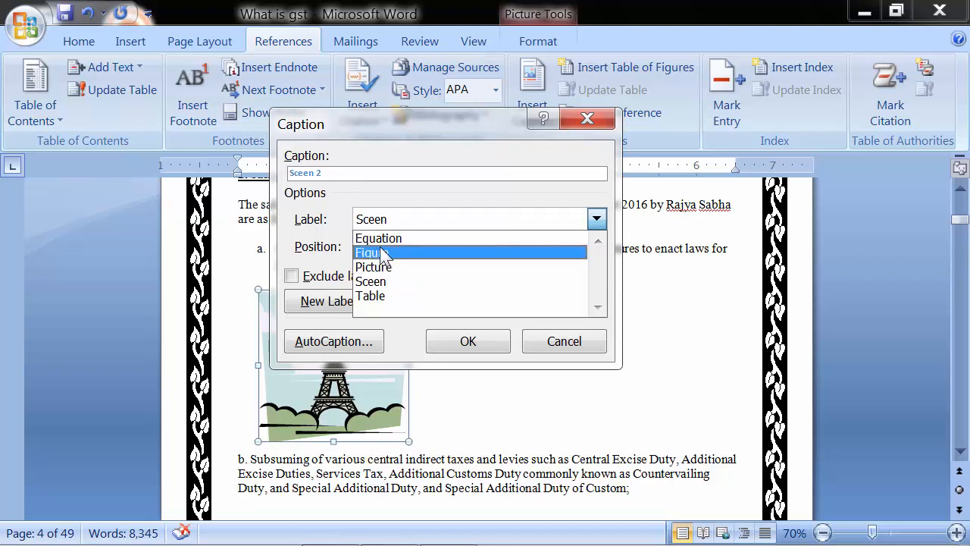
click(385, 298)
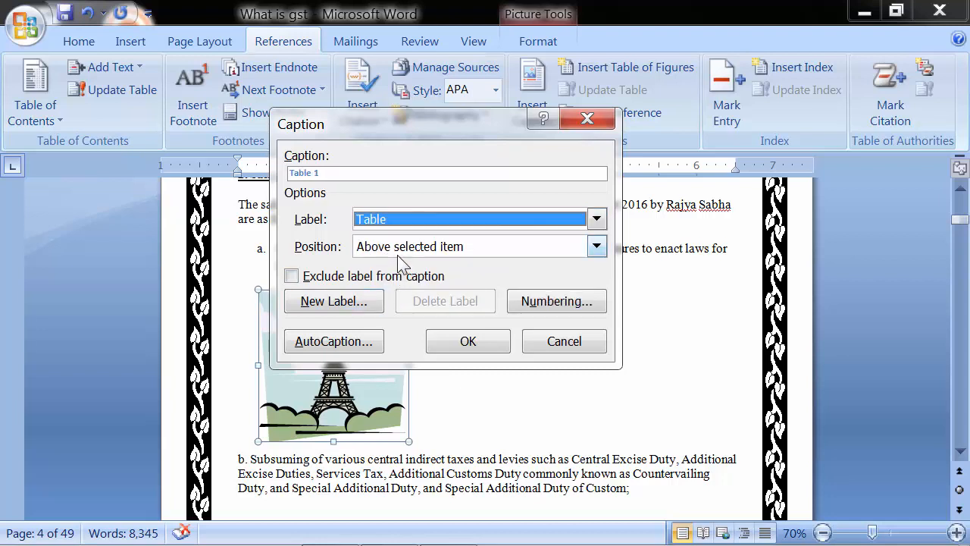
click(400, 227)
click(400, 226)
- Delete the Picture caption label and select the Sceen label for the Eiffel Tower caption
click(417, 219)
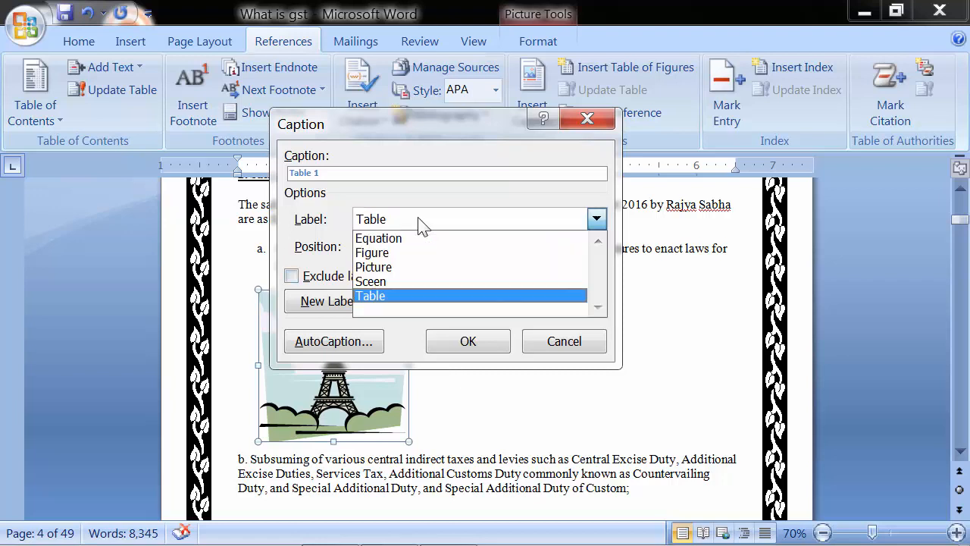
click(402, 270)
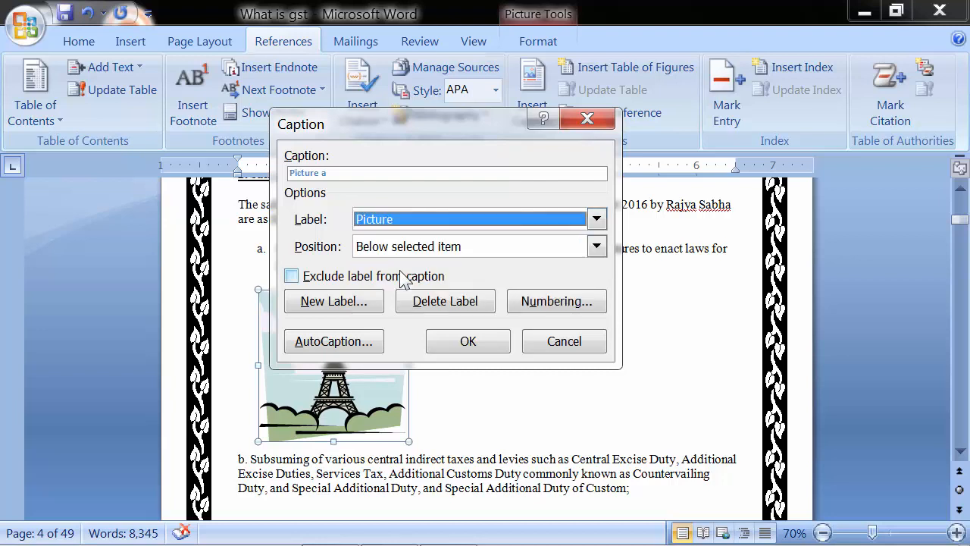
click(426, 302)
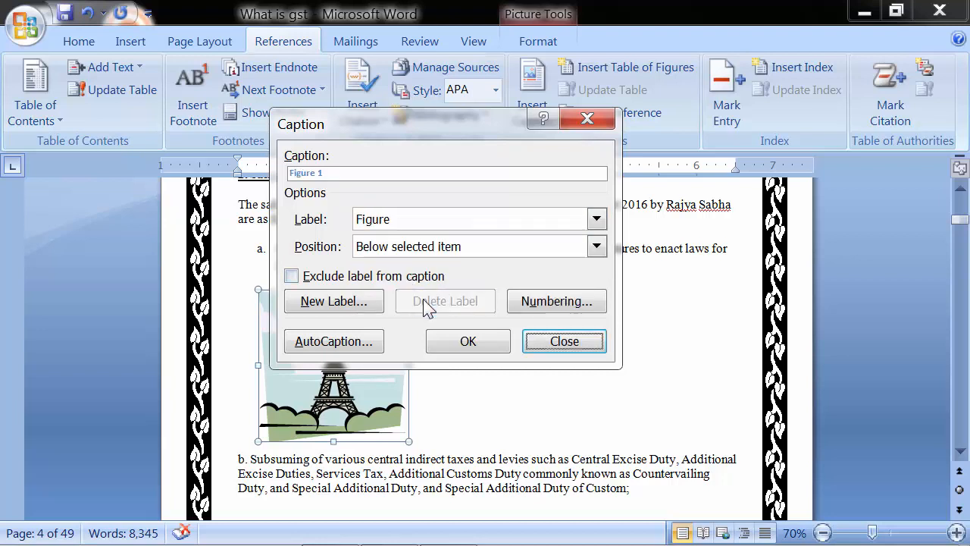
click(412, 221)
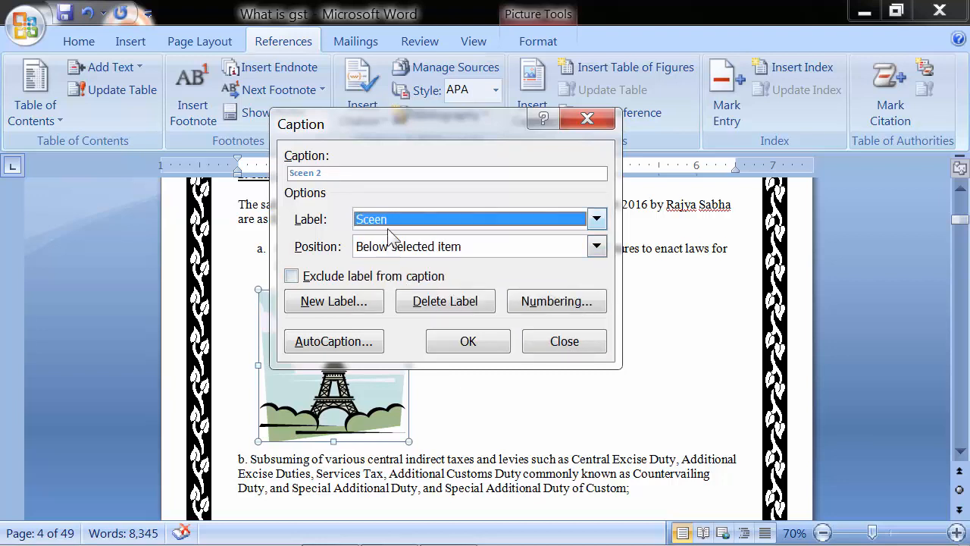
click(328, 174)
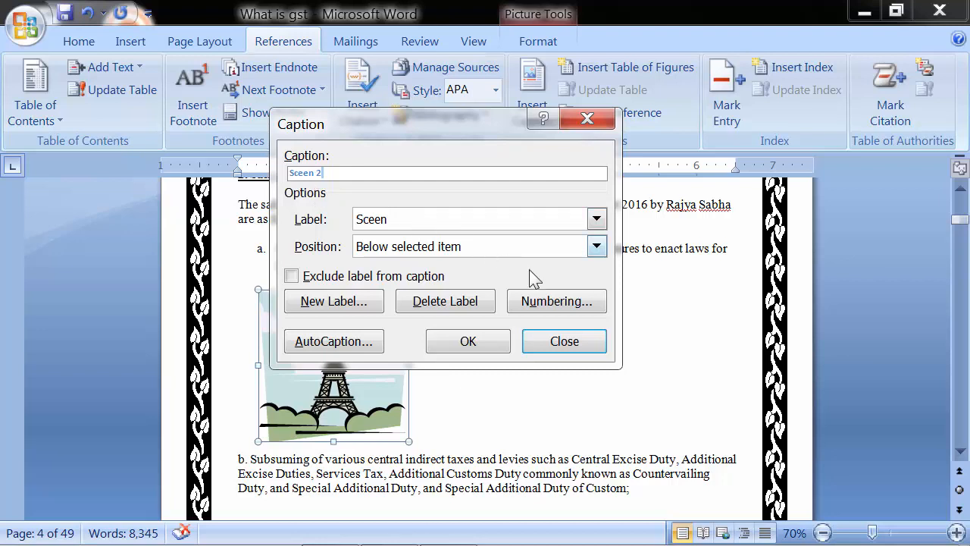
- Set the Sceen caption numbering format to A, B, C, ... and insert the caption below the Eiffel Tower picture
click(558, 304)
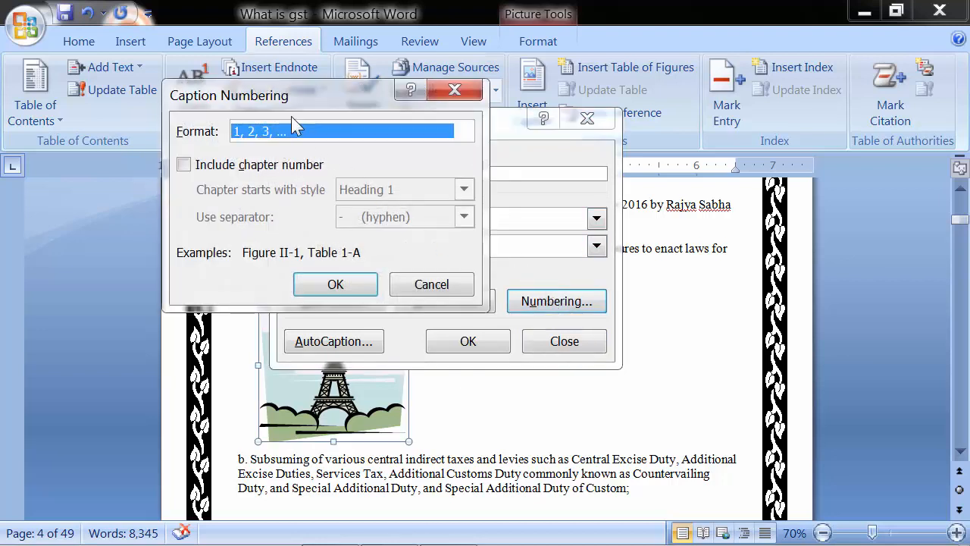
drag(299, 103, 334, 127)
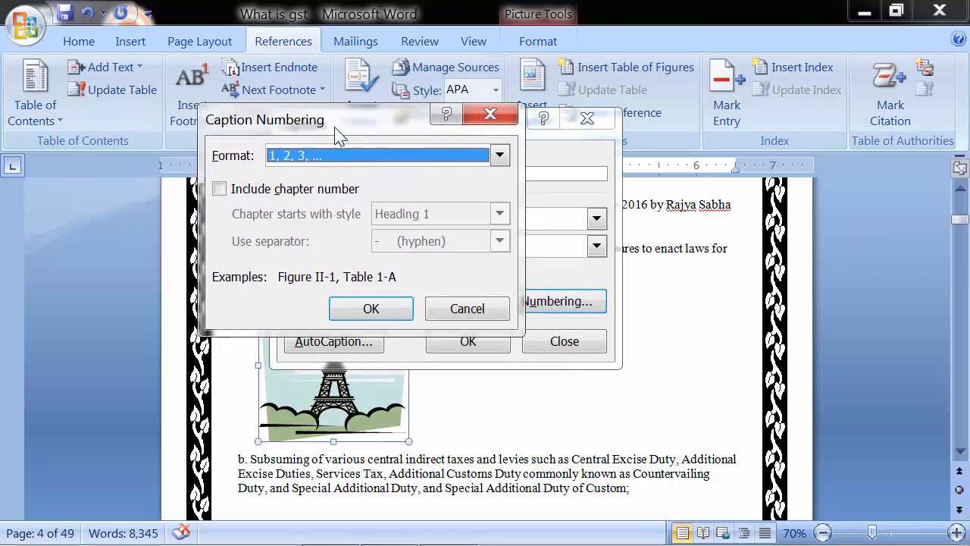
click(293, 159)
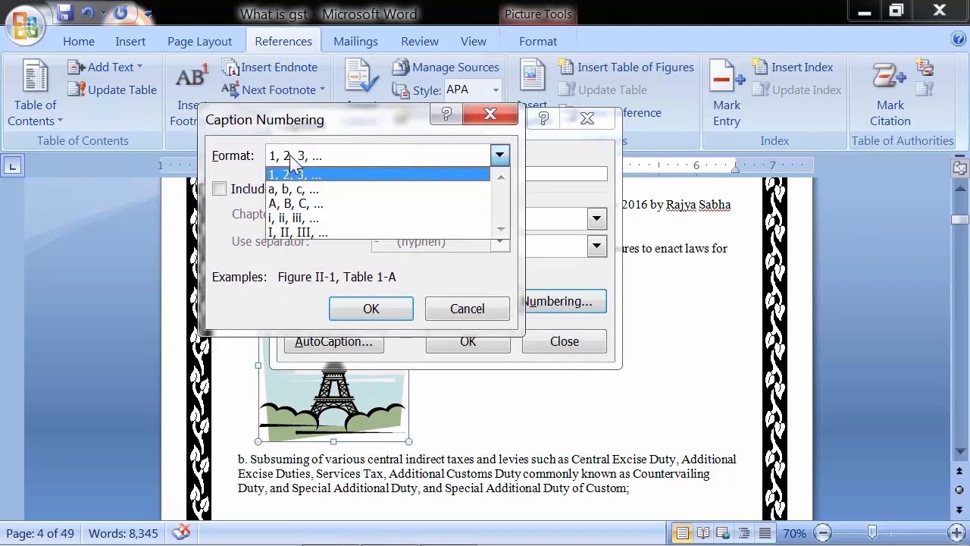
click(305, 205)
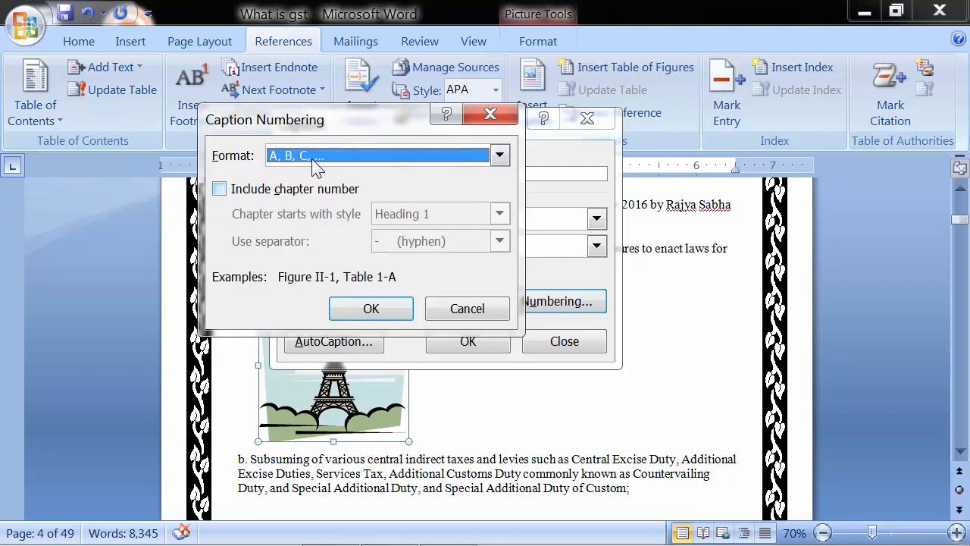
click(371, 310)
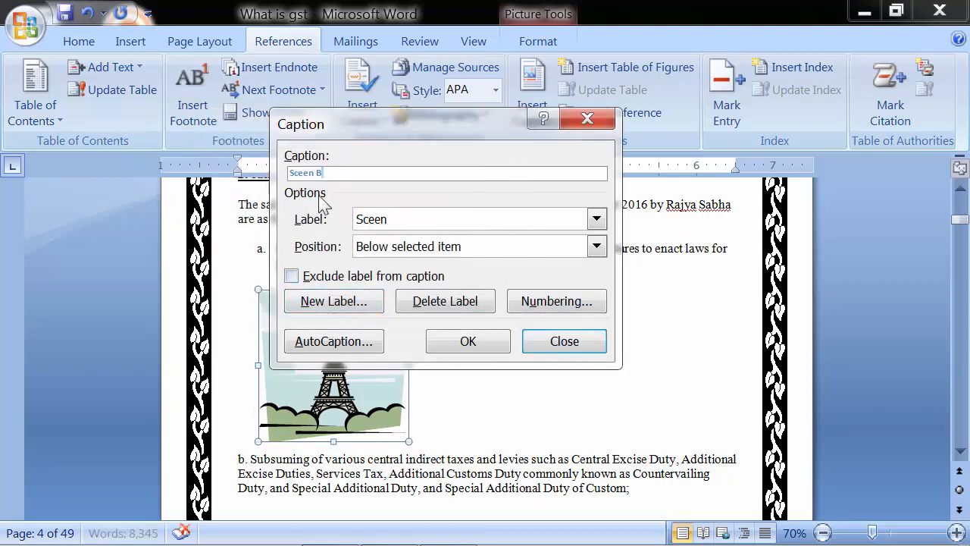
click(436, 343)
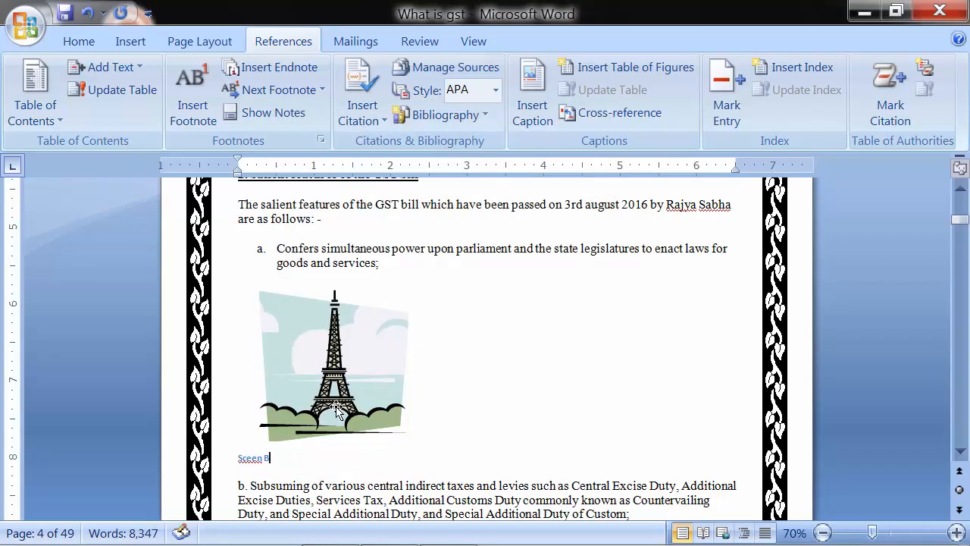
- Set the font size of the Sceen B caption under the Eiffel Tower picture to 16
scroll(334, 408, down, 1)
drag(277, 383, 239, 383)
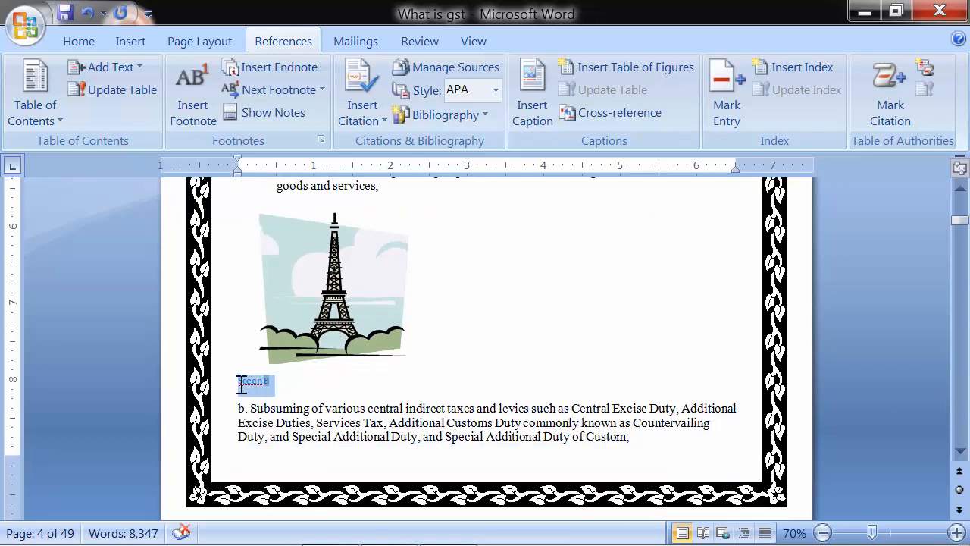
click(78, 41)
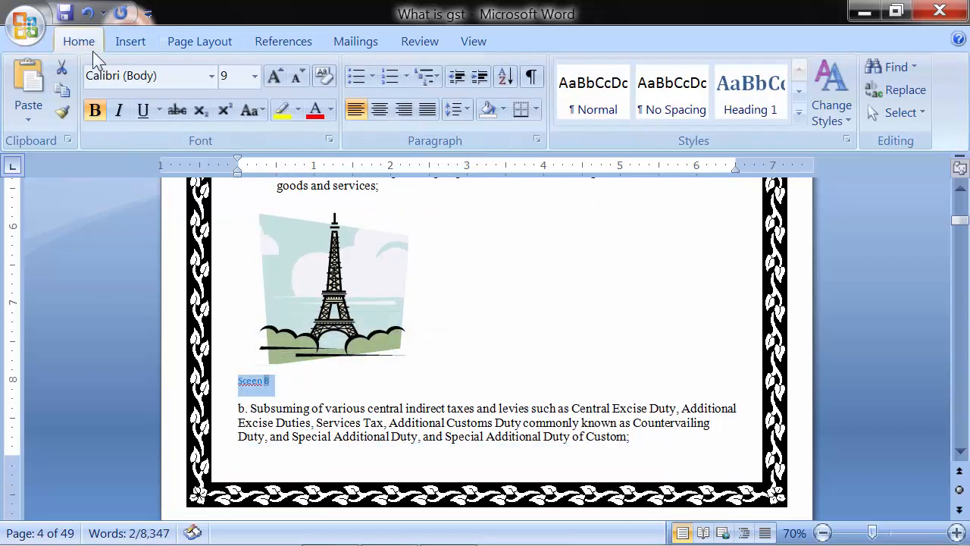
click(255, 76)
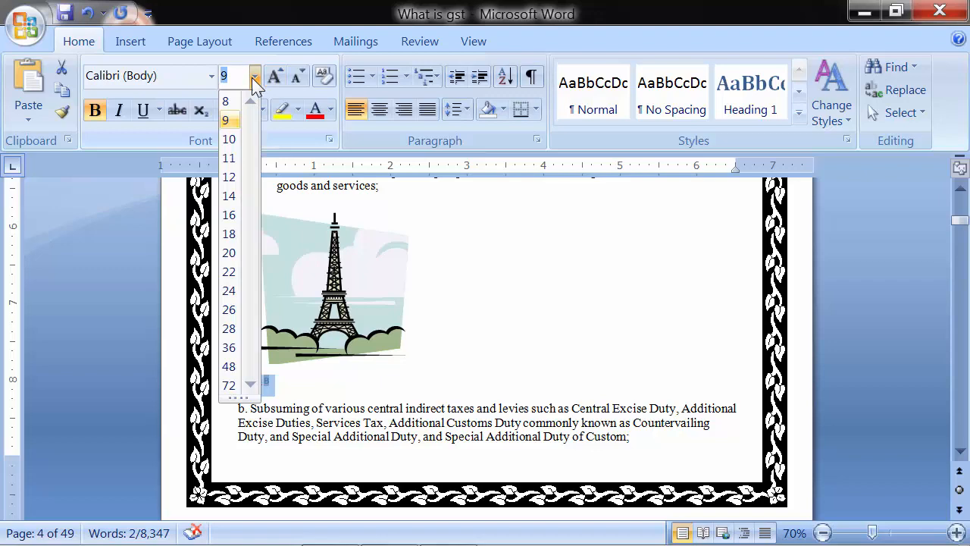
click(228, 216)
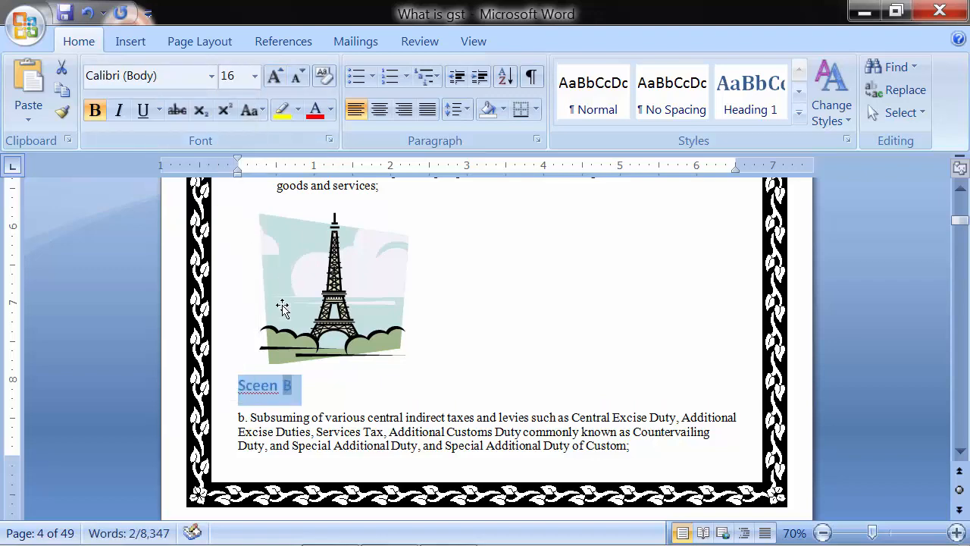
- Check the numbering of the tractor picture's caption on page 3 and return to the Eiffel Tower picture, selecting it
scroll(280, 307, up, 3)
scroll(283, 307, up, 10)
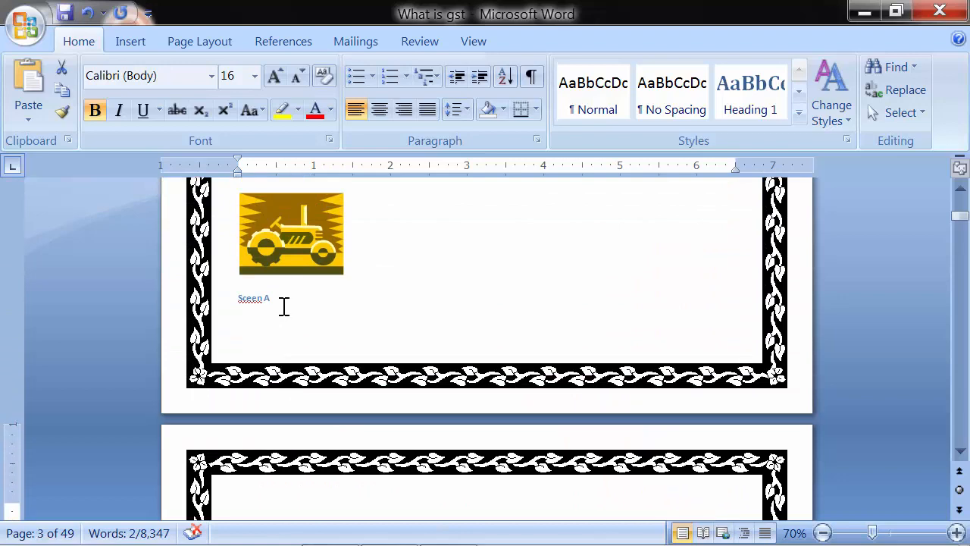
scroll(282, 305, down, 1)
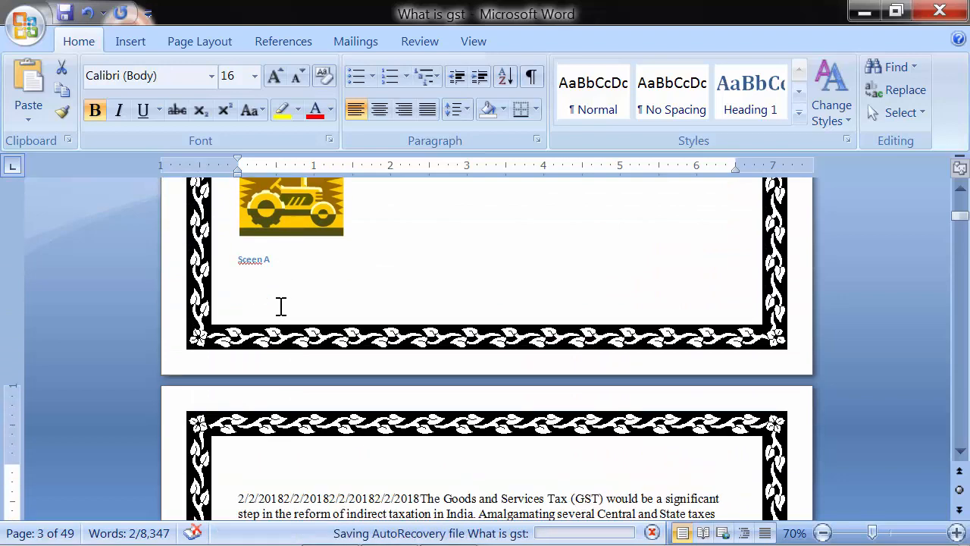
scroll(303, 288, down, 9)
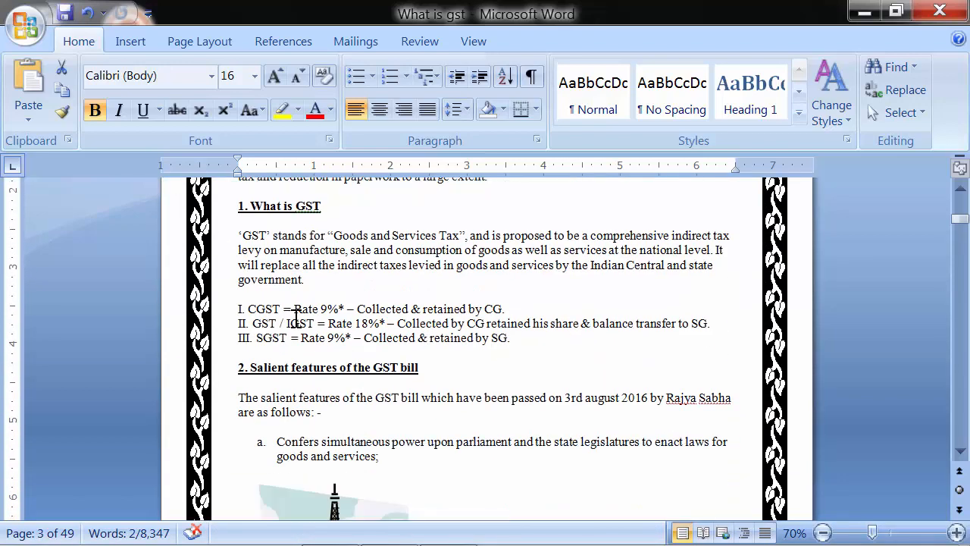
scroll(295, 320, down, 2)
click(300, 305)
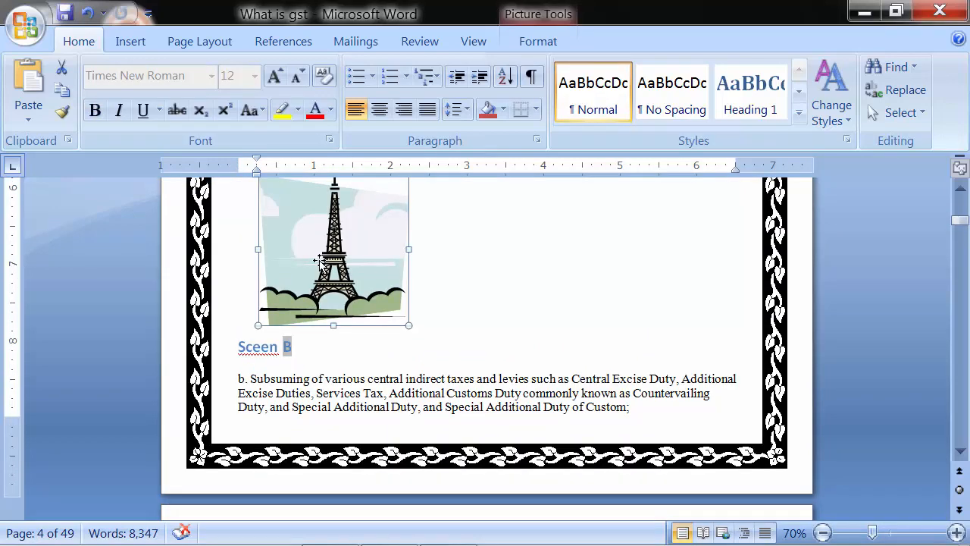
- Delete the existing Table 1 caption above the empty table on page 5
scroll(319, 260, down, 8)
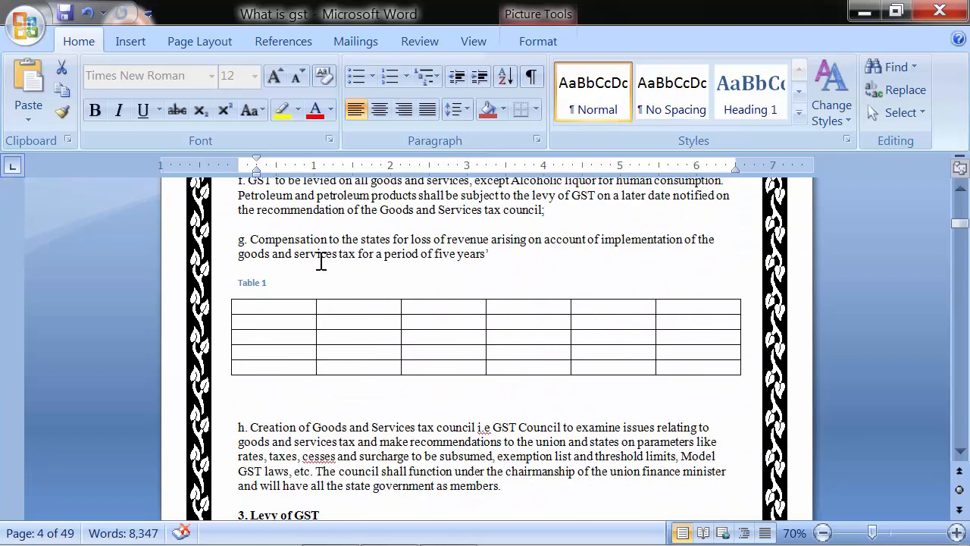
click(271, 284)
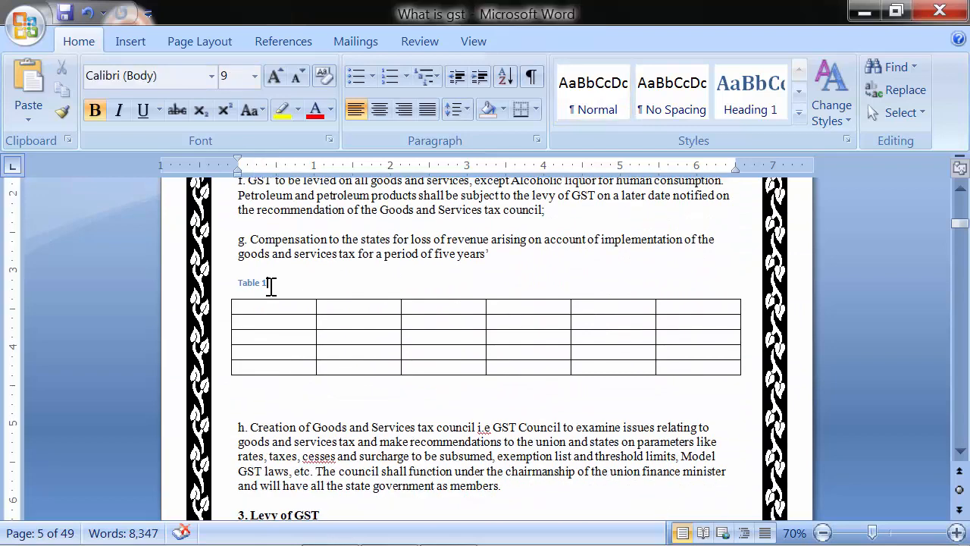
drag(271, 285, 202, 274)
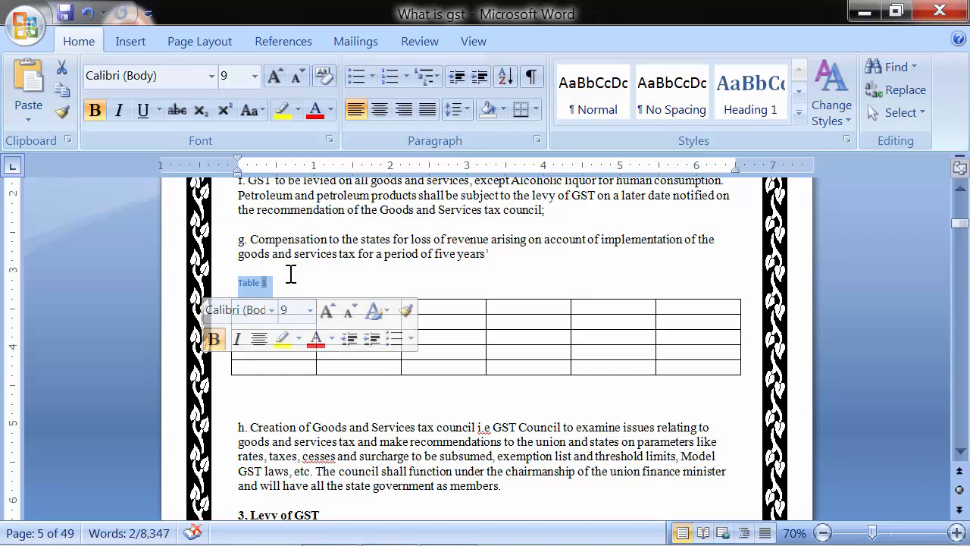
key(Delete)
- Select the empty table on page 5 and insert a caption with the Table label above it
click(229, 271)
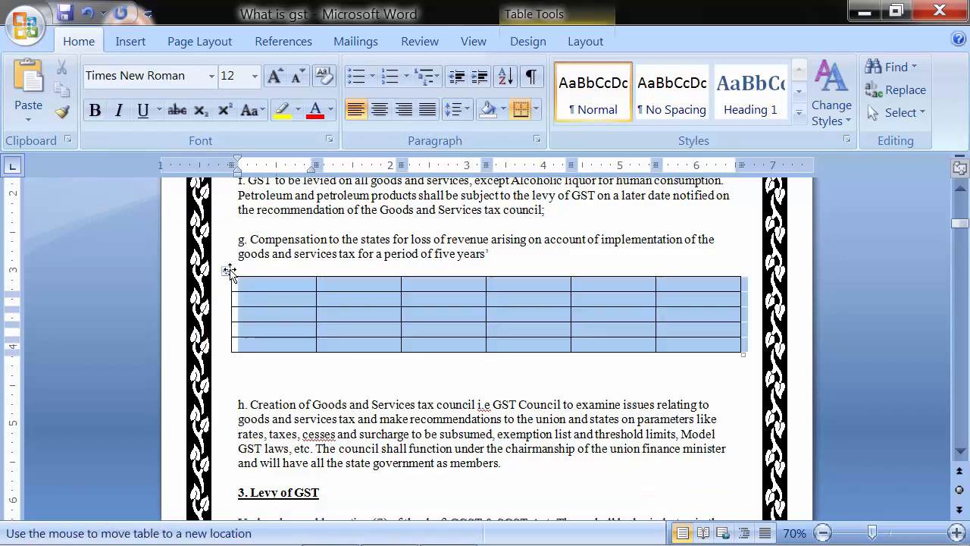
click(300, 45)
click(535, 121)
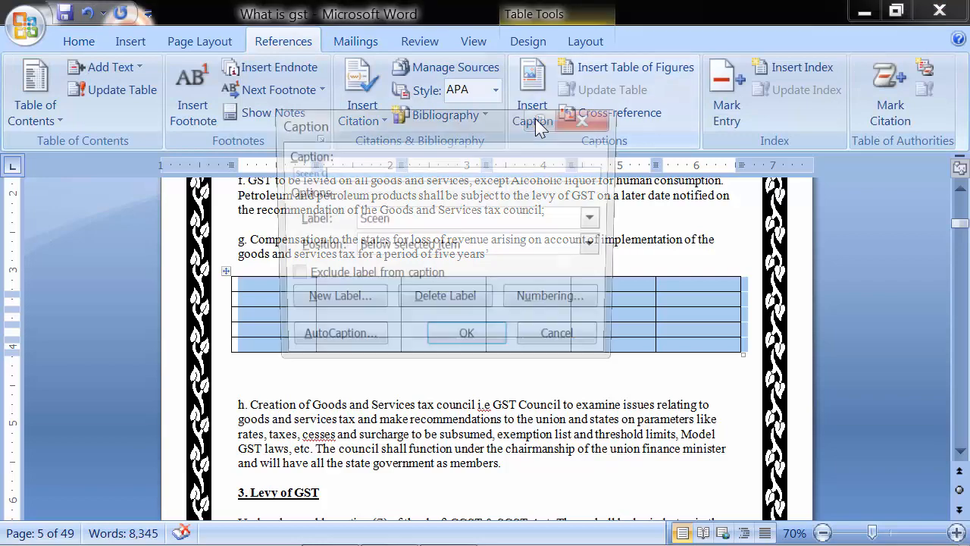
click(385, 224)
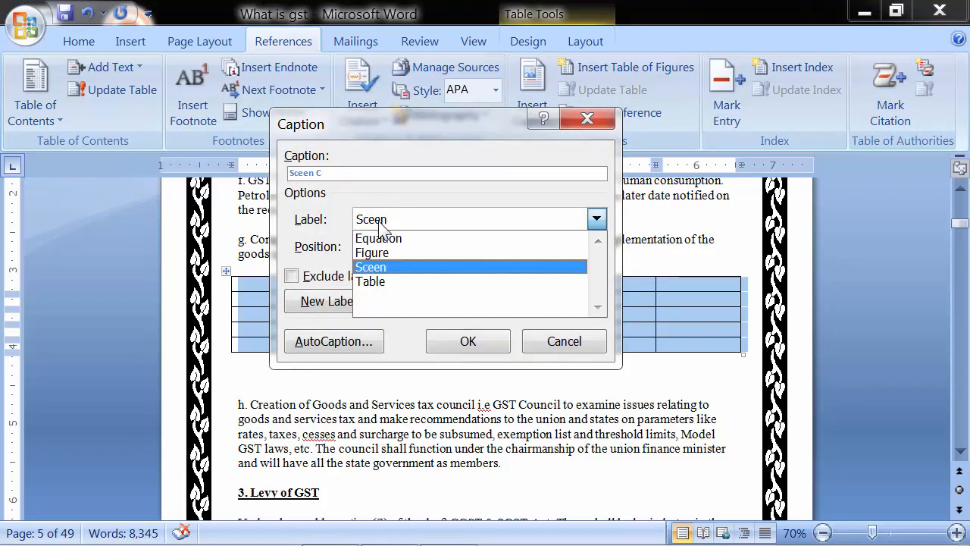
click(385, 282)
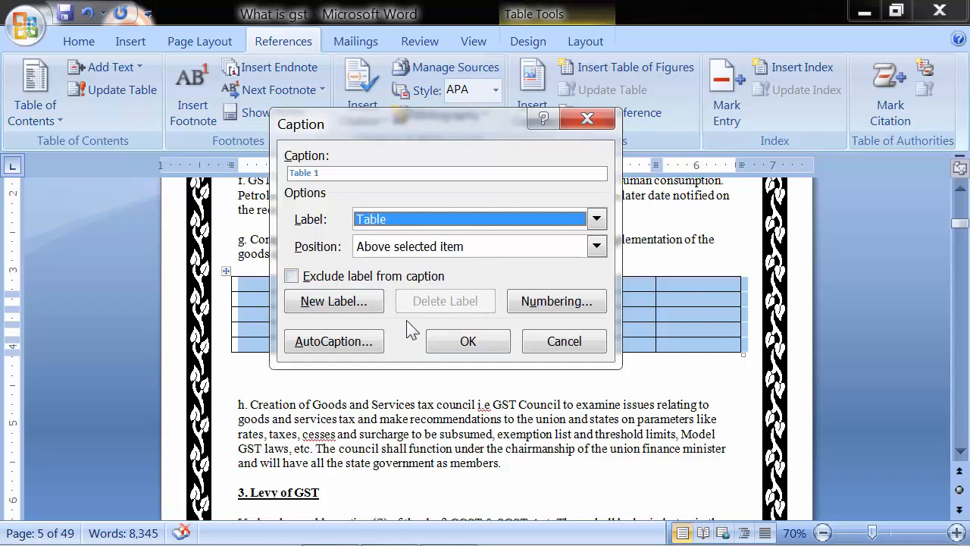
click(464, 342)
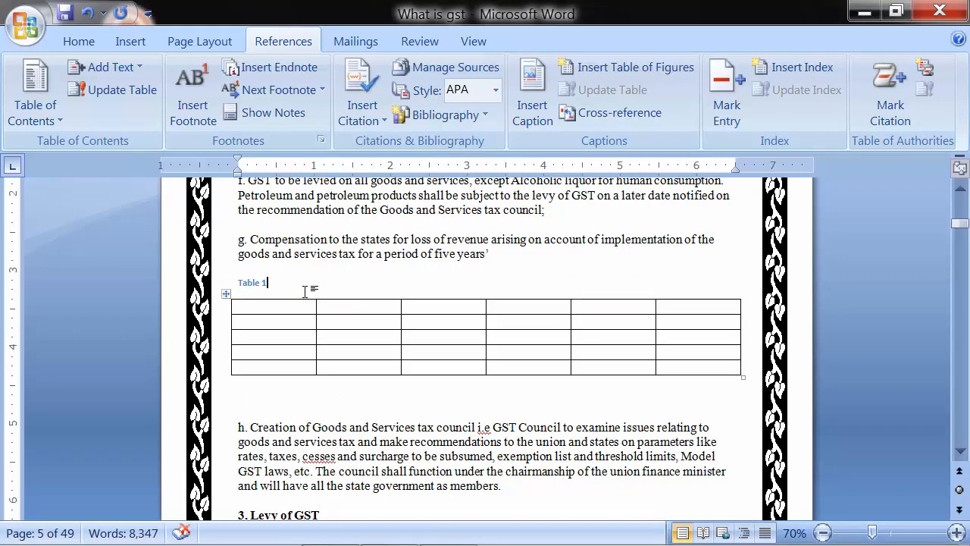
- Start a table of figures on the blank line below the page 2 text and set its format to From template
scroll(305, 292, up, 1)
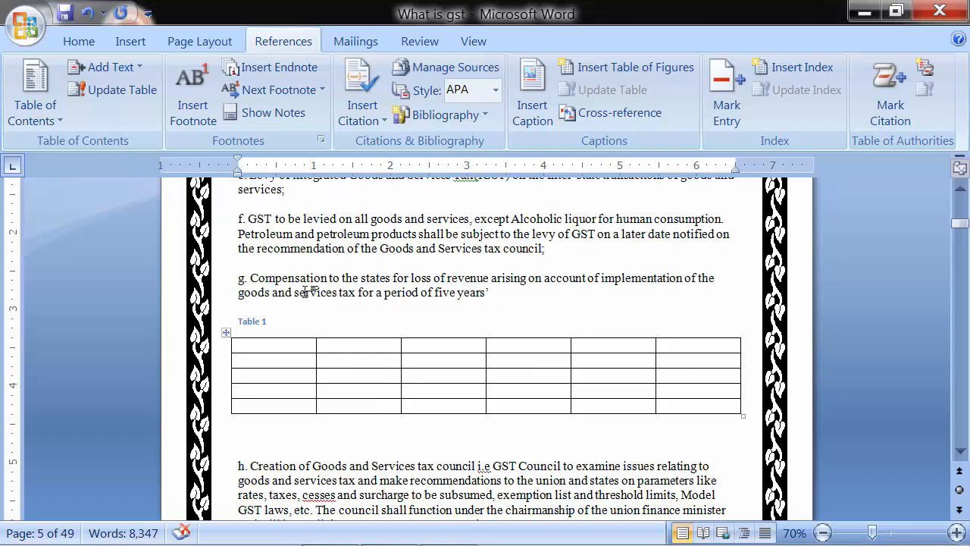
scroll(304, 292, up, 9)
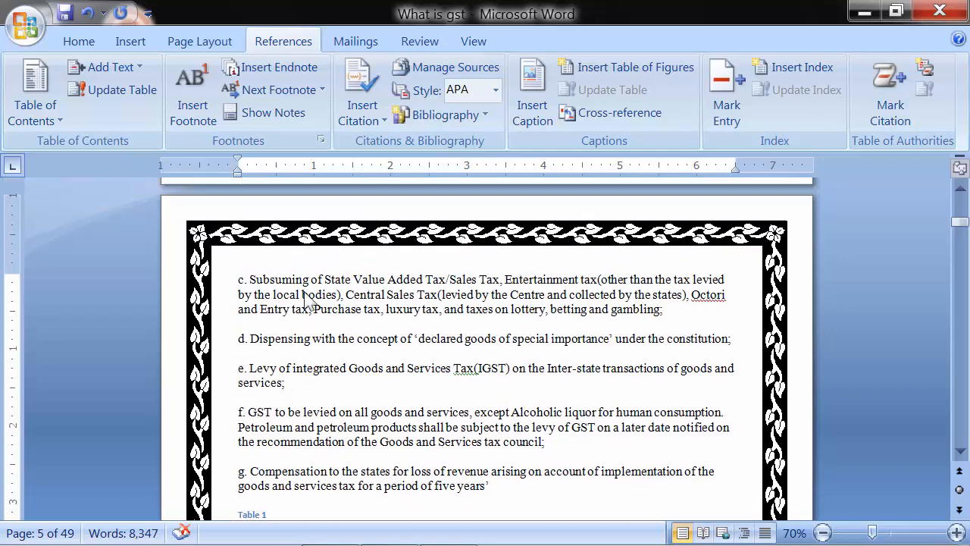
scroll(306, 295, up, 5)
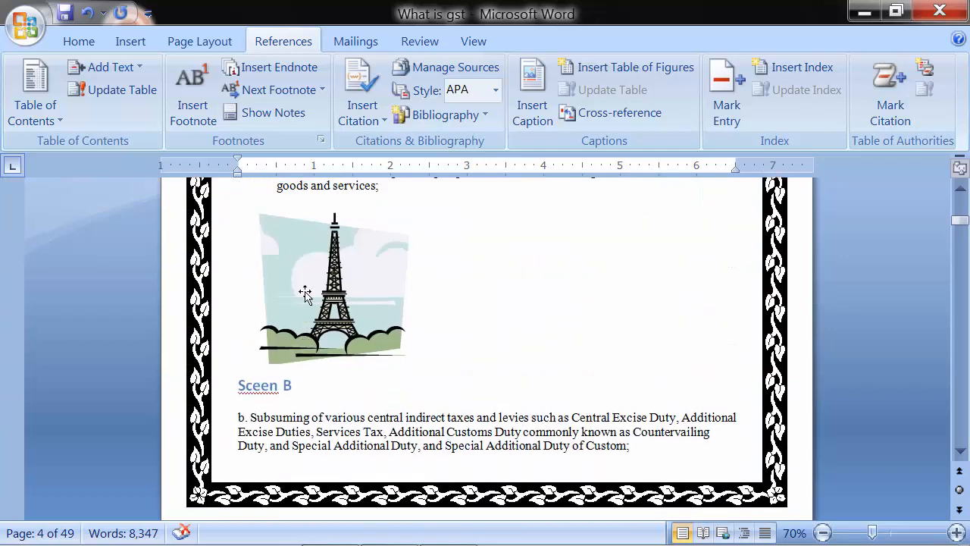
scroll(305, 294, up, 5)
scroll(306, 294, up, 10)
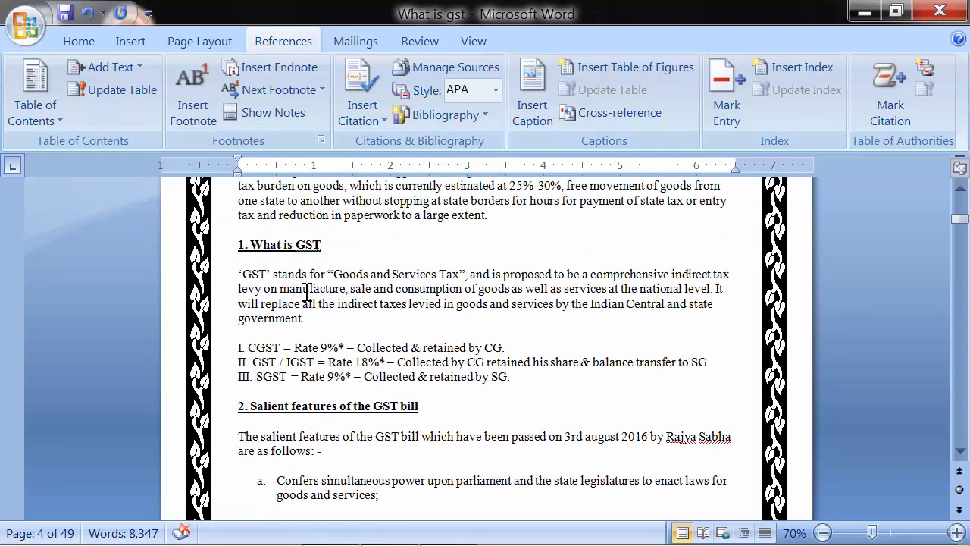
scroll(306, 296, up, 12)
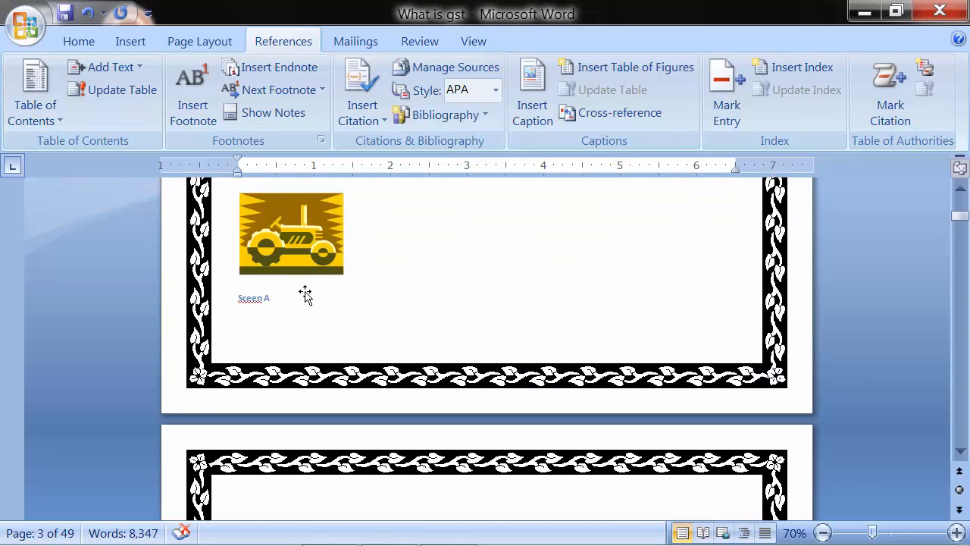
scroll(307, 293, up, 12)
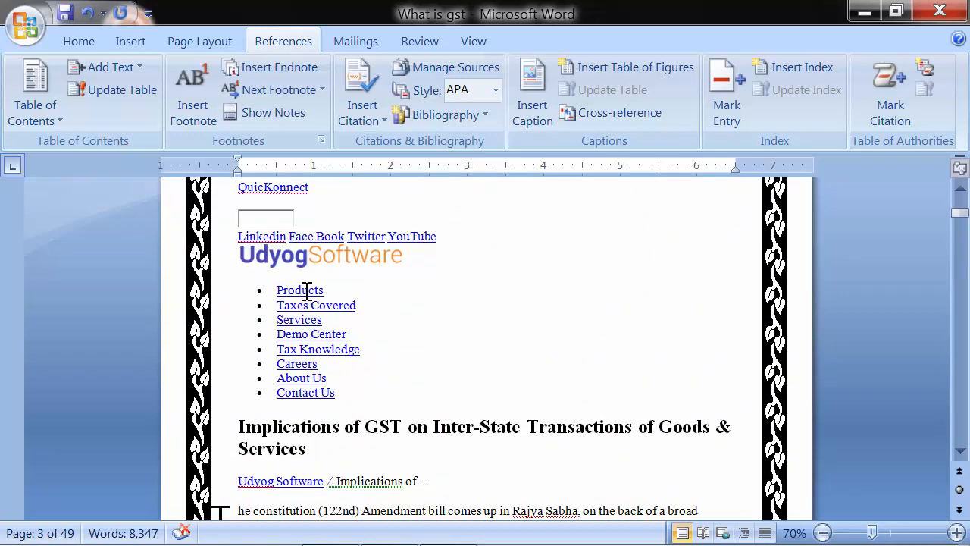
scroll(306, 292, up, 3)
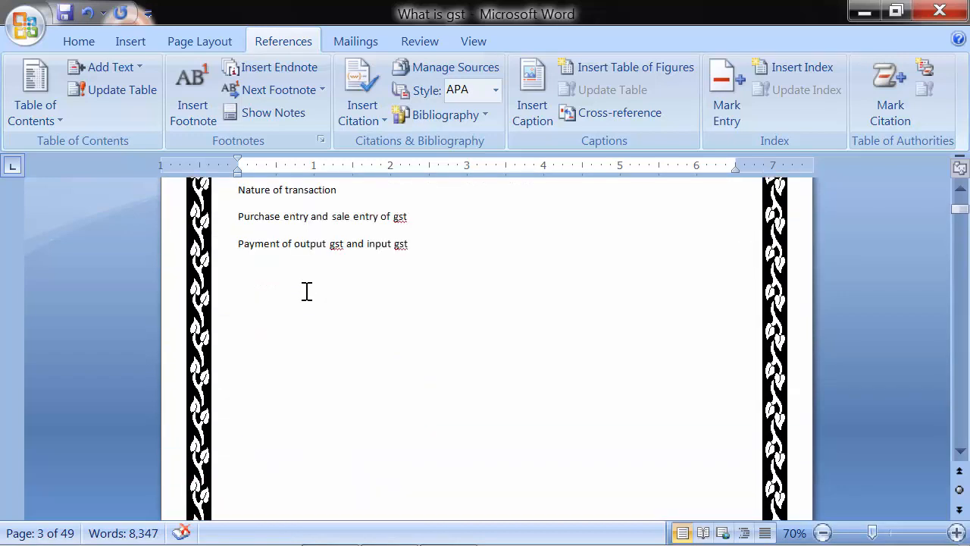
scroll(305, 291, down, 1)
click(252, 257)
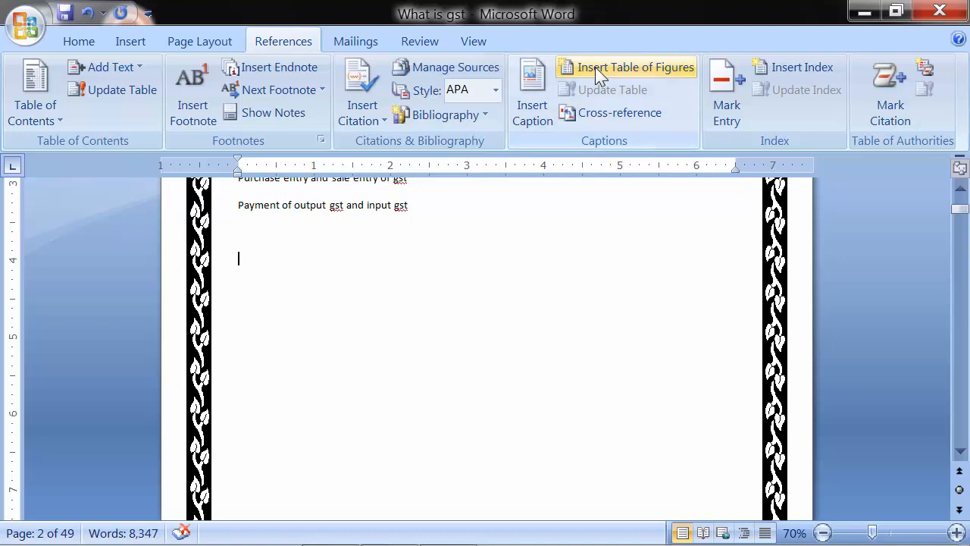
click(639, 65)
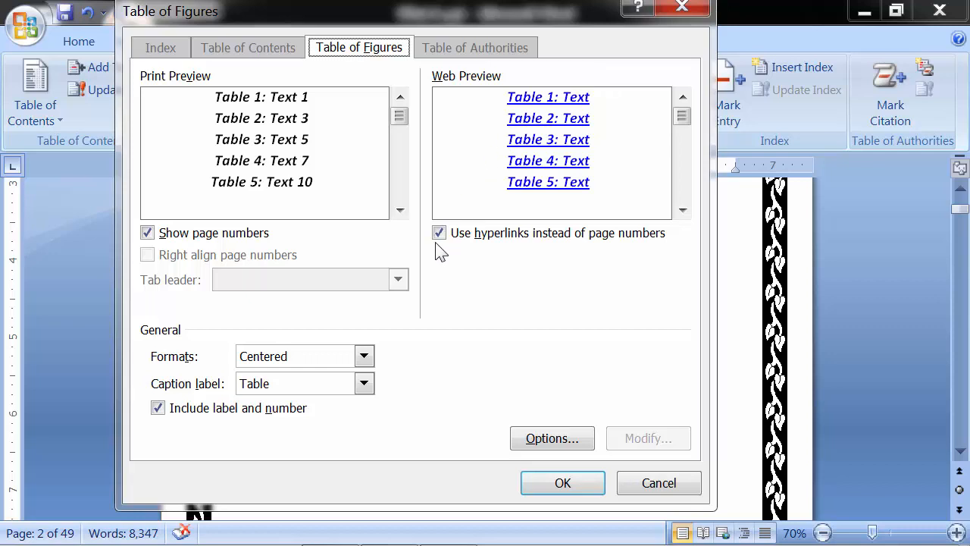
mouse_move(341, 16)
mouse_down()
mouse_move(360, 23)
mouse_move(334, 12)
mouse_move(330, 24)
mouse_up()
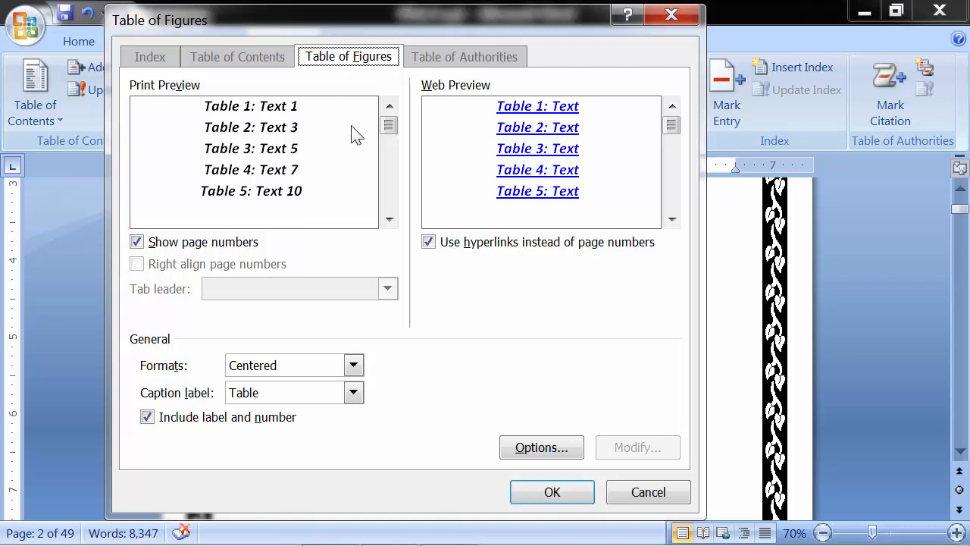
click(314, 369)
click(292, 385)
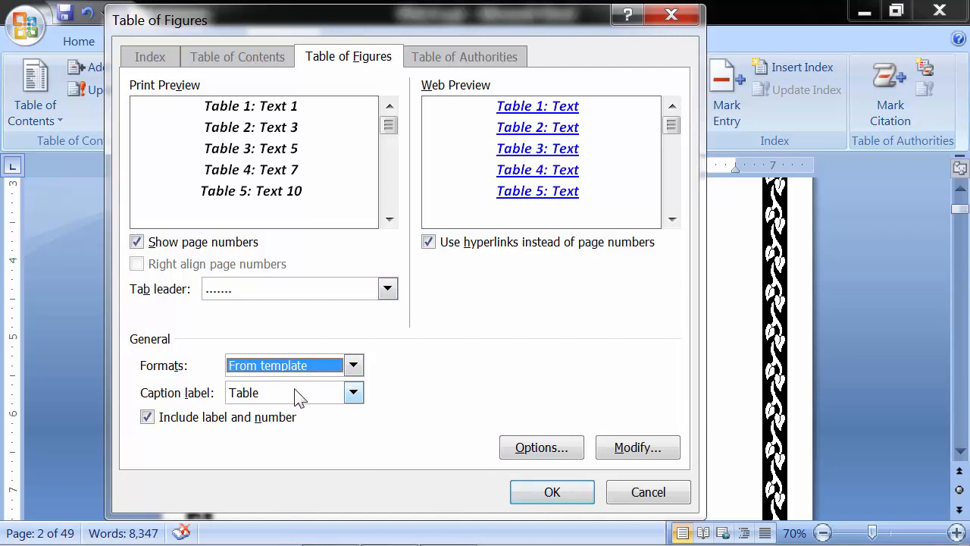
- Try the Sceen, Table and Figure caption labels in turn to compare their table of figures previews
click(251, 396)
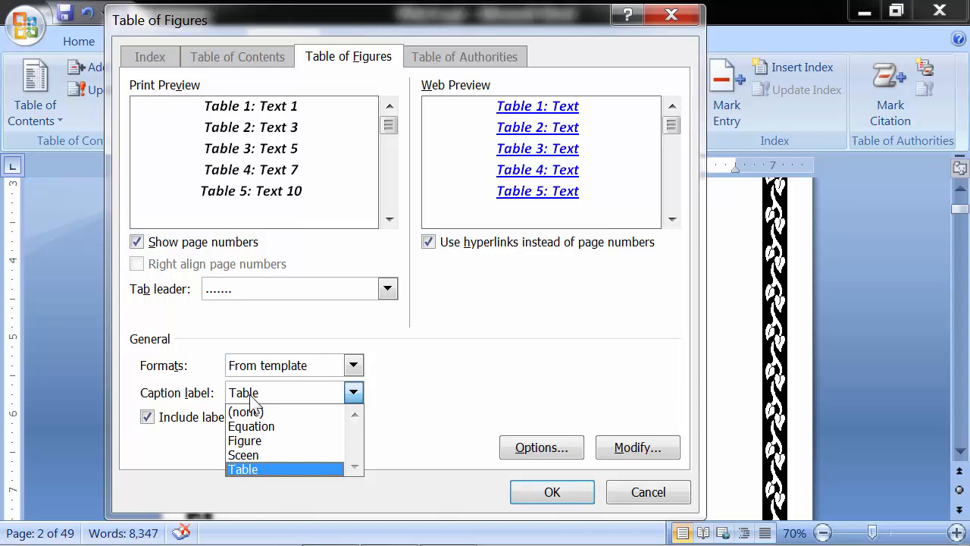
click(246, 455)
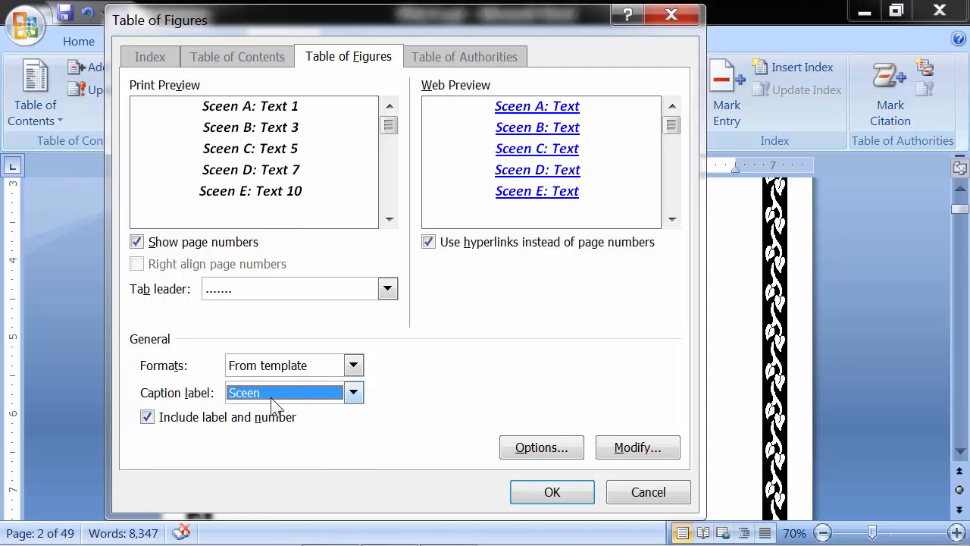
click(272, 400)
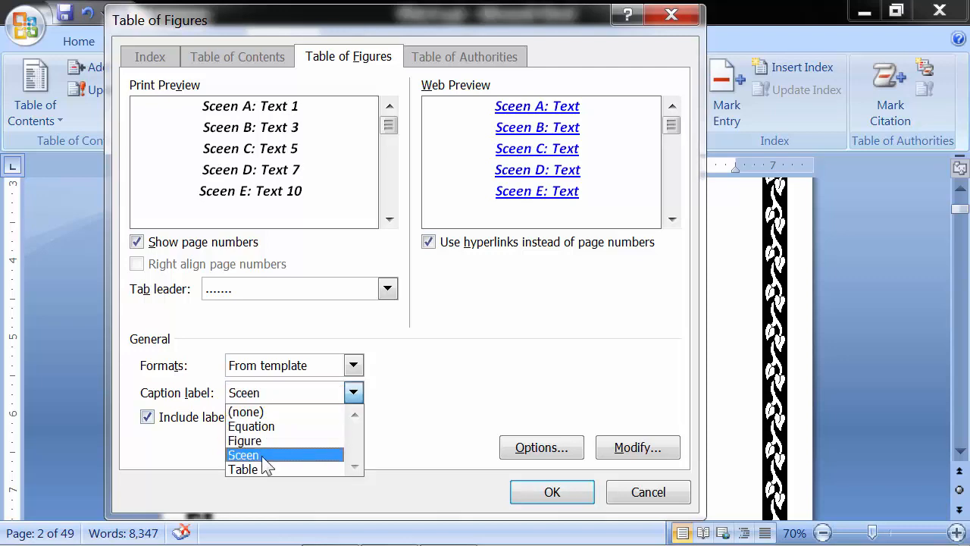
click(265, 455)
click(269, 394)
click(258, 468)
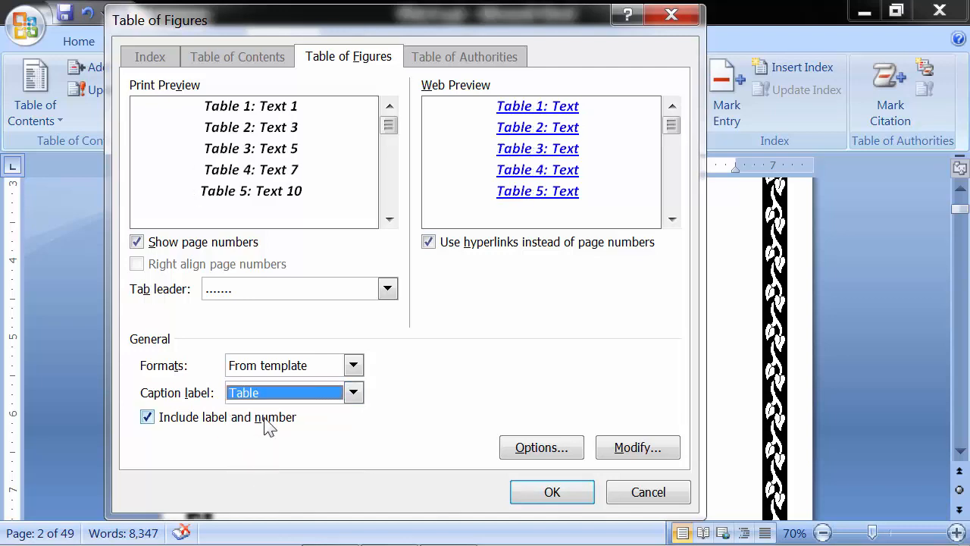
click(270, 398)
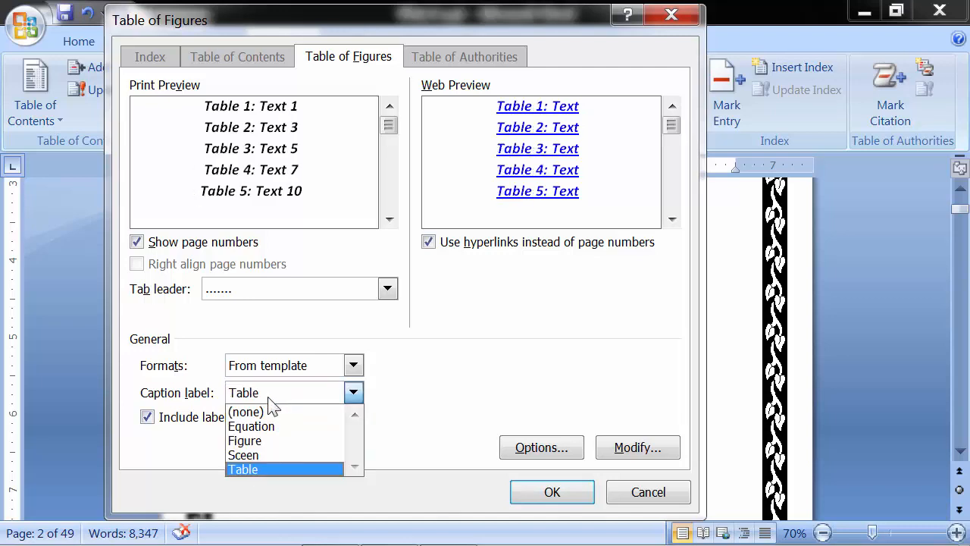
click(268, 442)
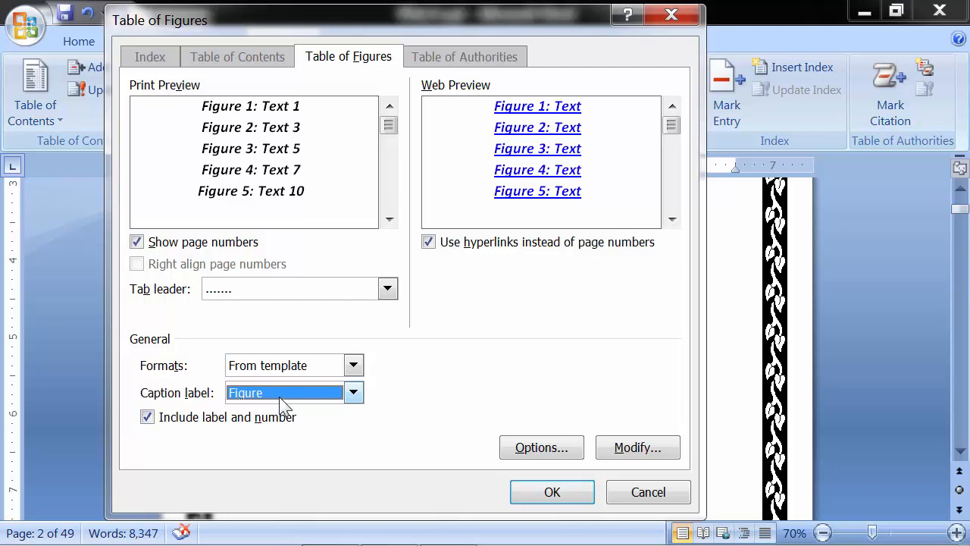
- Set the caption label to Sceen and insert the table of figures on page 2
click(279, 397)
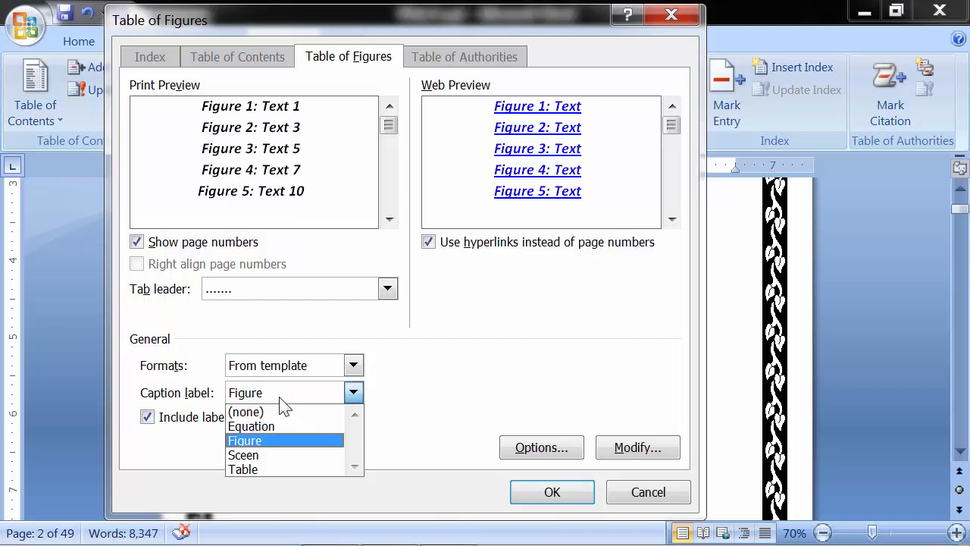
click(272, 457)
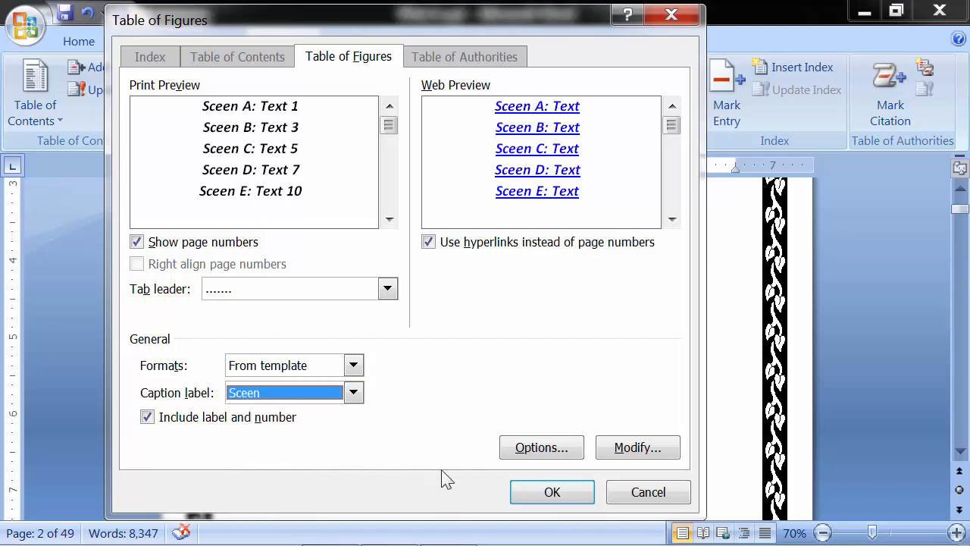
click(535, 493)
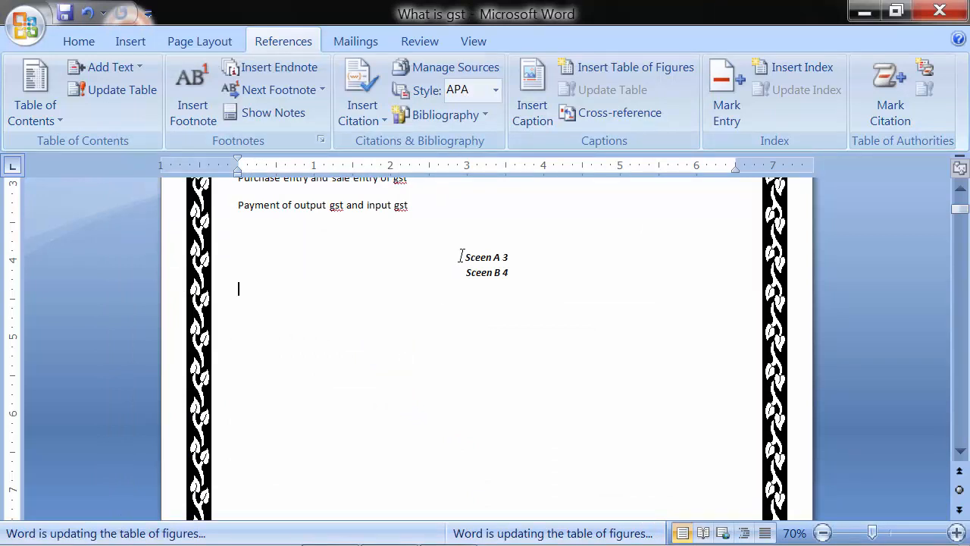
- Examine the entries and page numbers of the inserted table of figures and place the cursor on the line below it
click(484, 287)
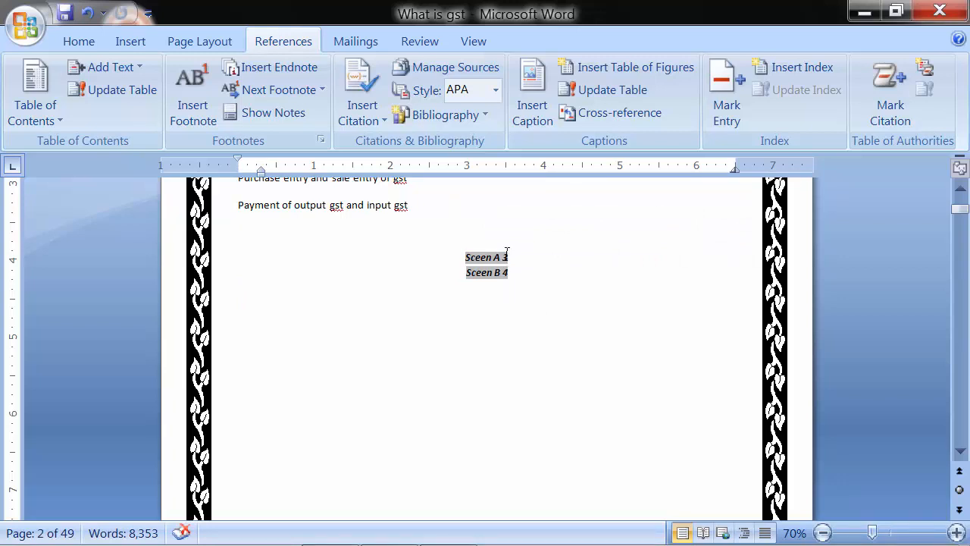
drag(467, 258, 486, 259)
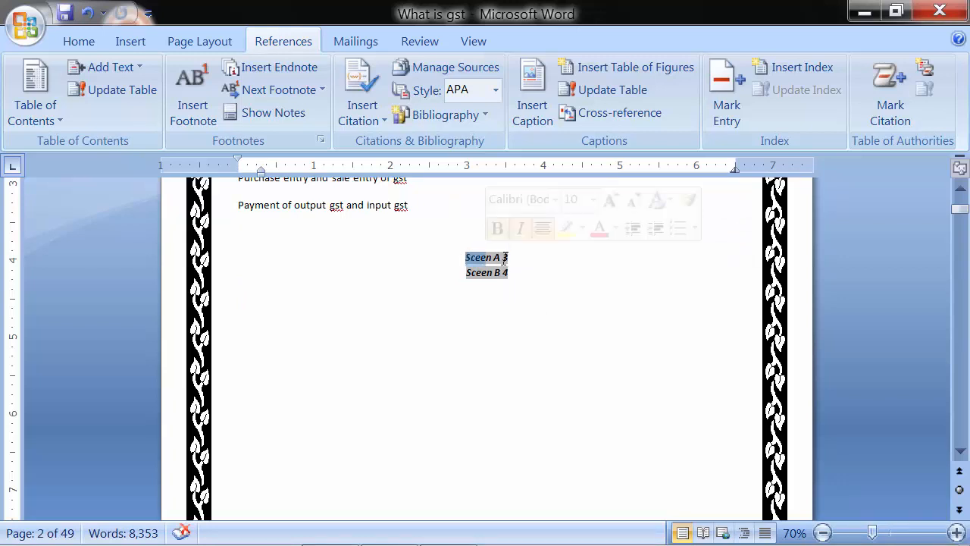
click(513, 259)
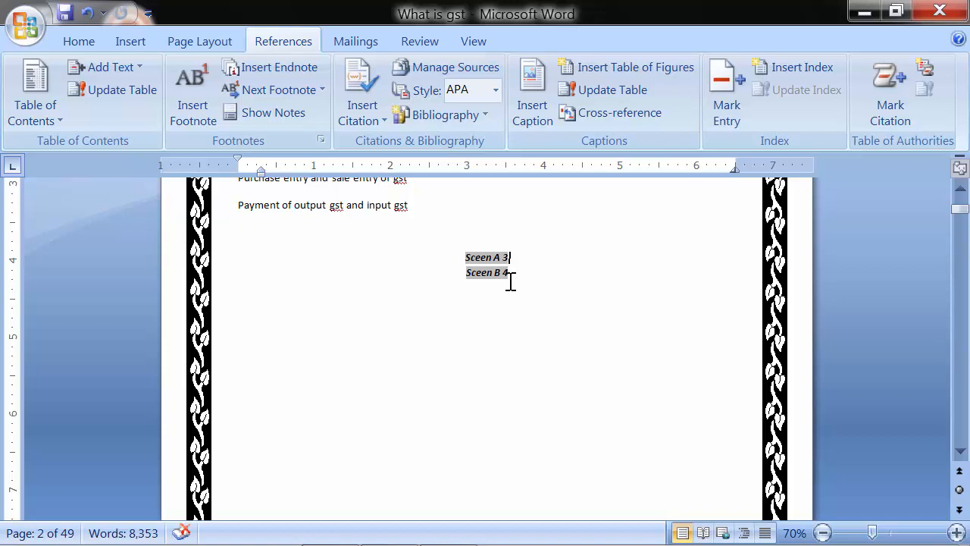
scroll(511, 282, up, 4)
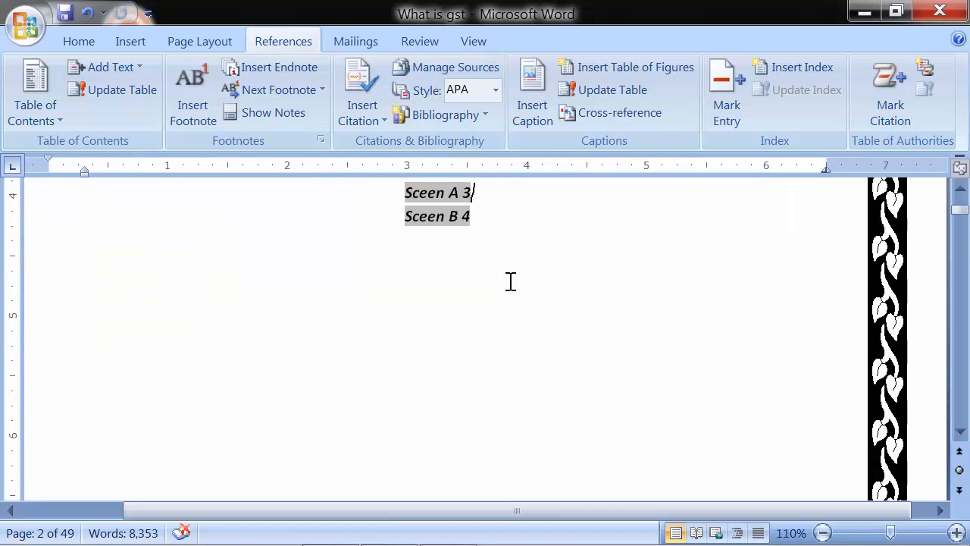
scroll(511, 282, up, 1)
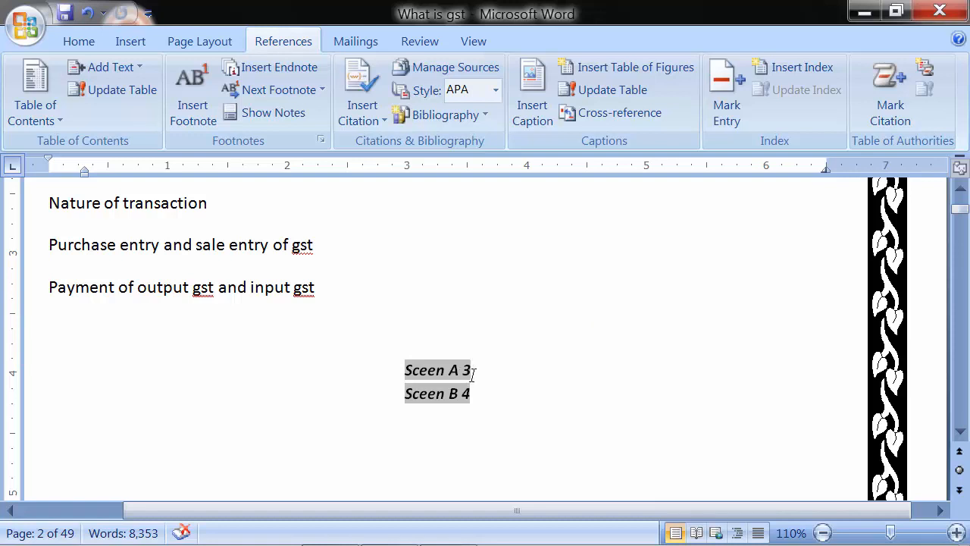
scroll(476, 370, down, 2)
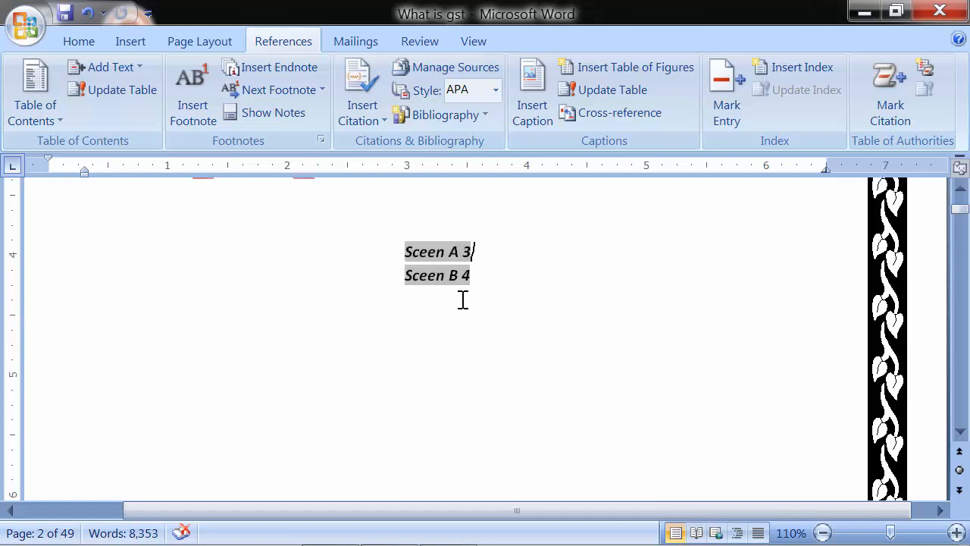
click(410, 307)
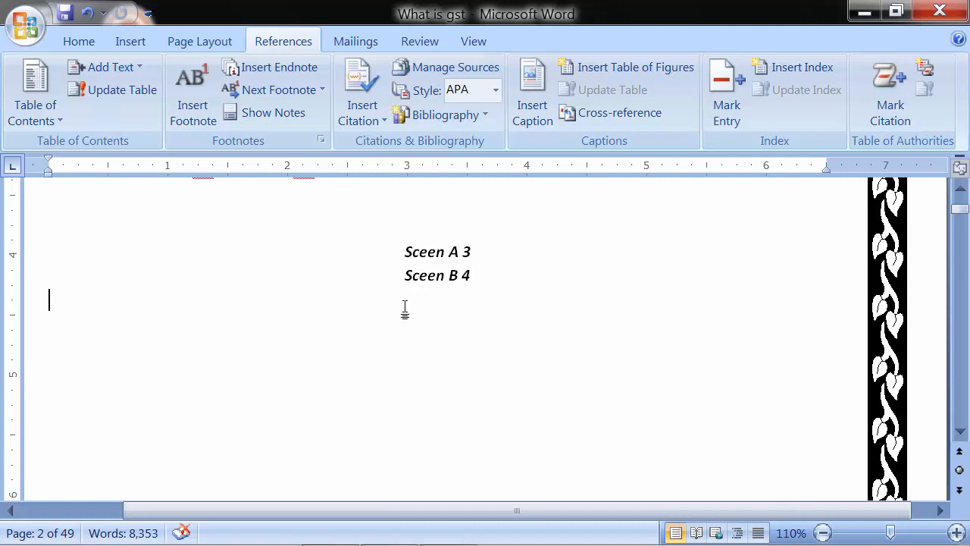
- Insert a second table of figures below the Sceen list on page 2, using the From template format and the Table caption label
click(522, 111)
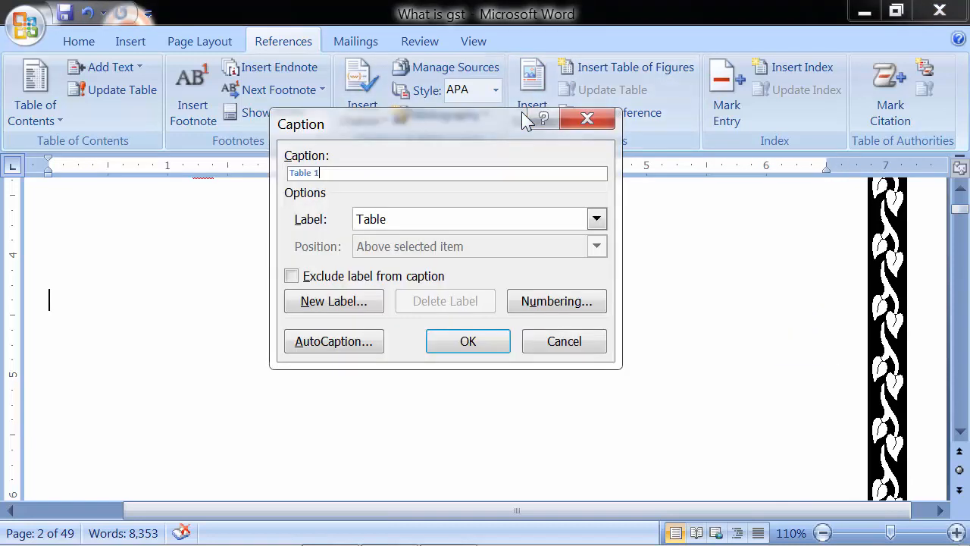
click(584, 119)
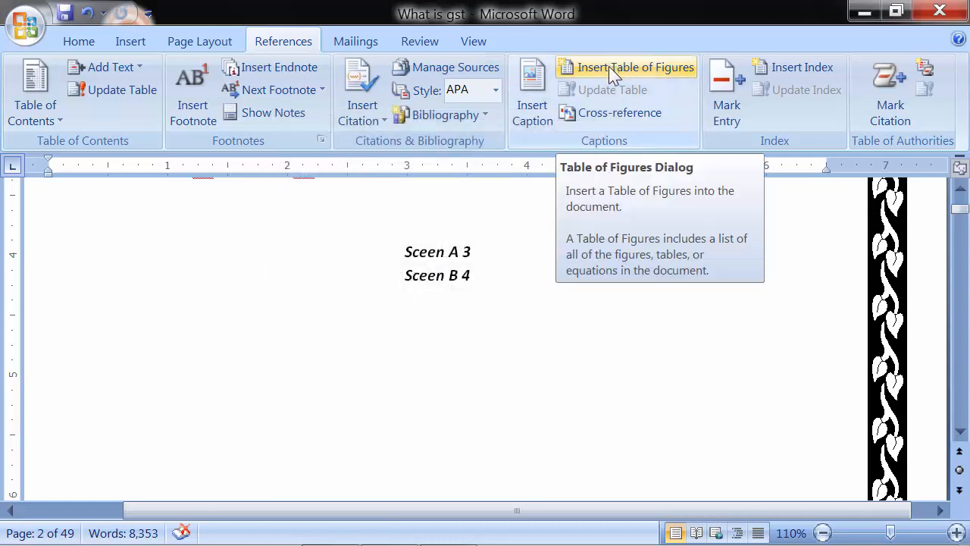
click(609, 65)
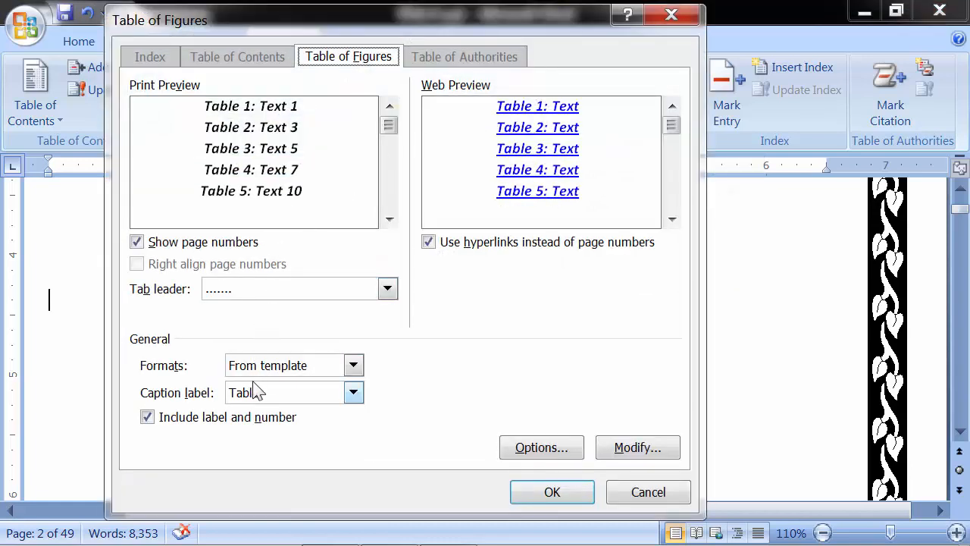
click(275, 396)
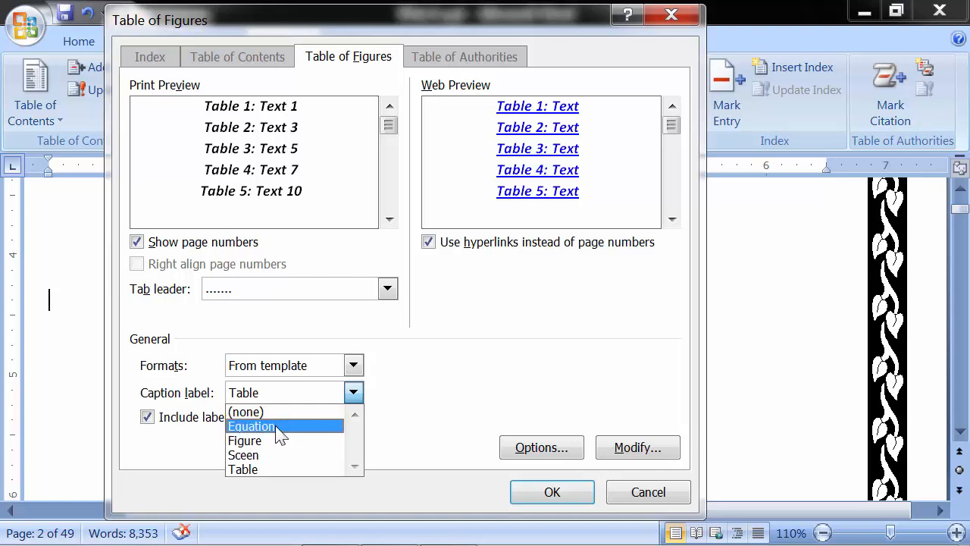
click(278, 469)
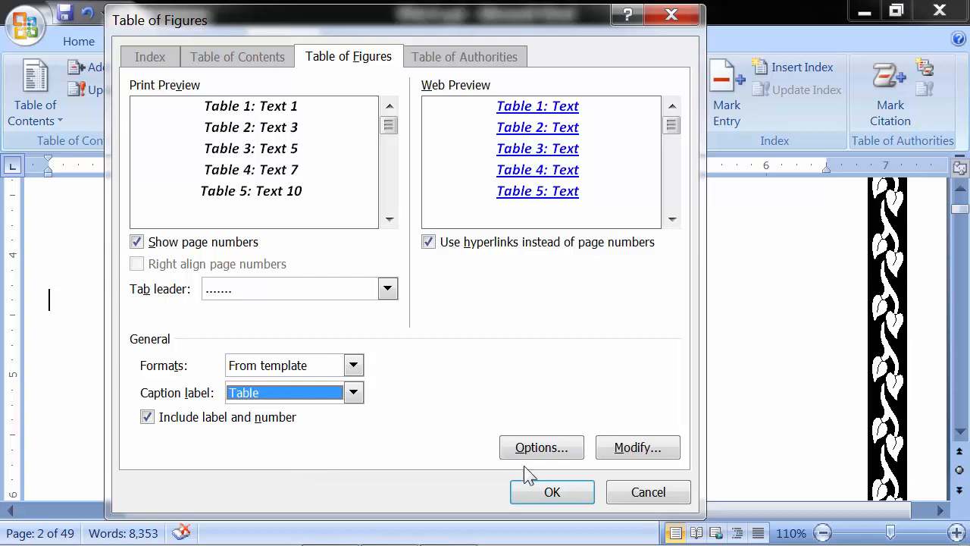
click(534, 494)
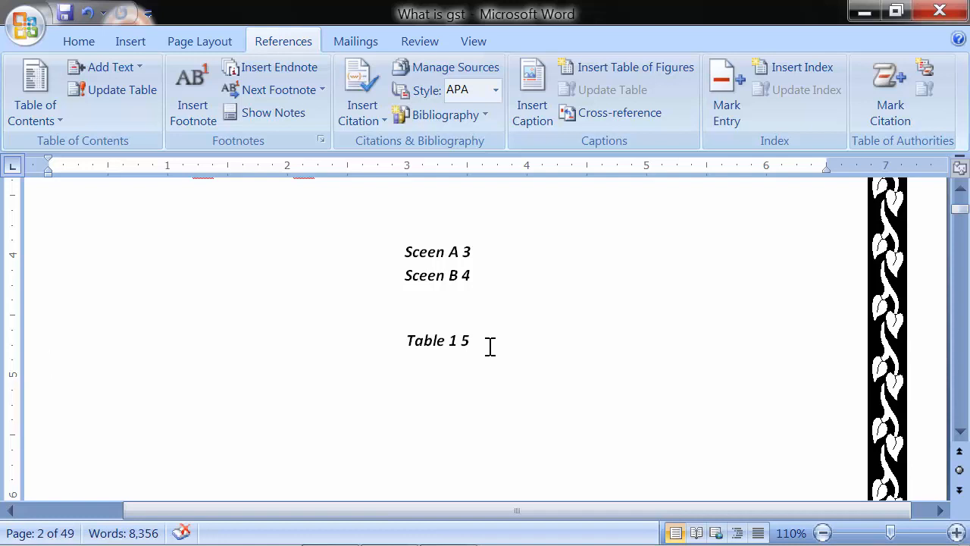
- Follow the Sceen A entry to its picture, return to the lists on page 2, and follow the Table 1 entry to its table
ctrl+click(438, 251)
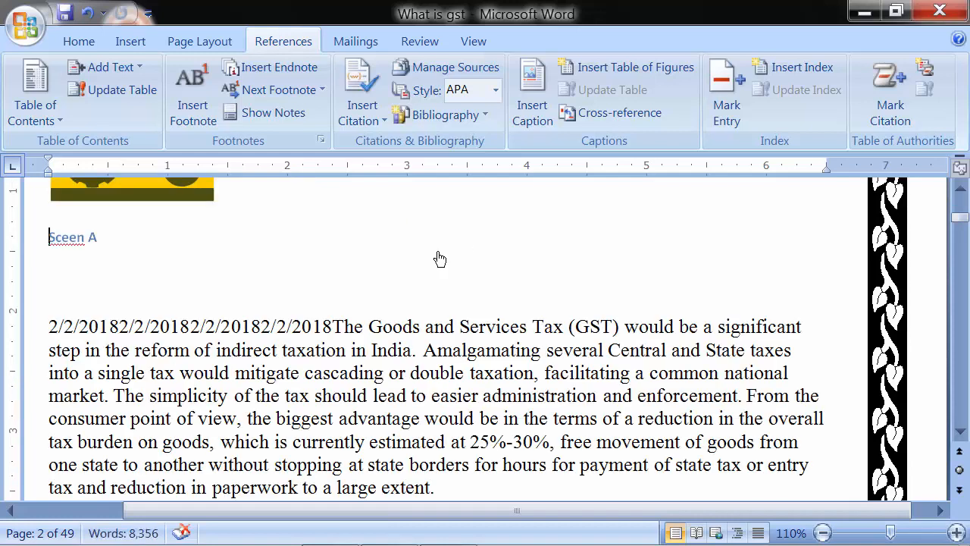
scroll(439, 255, up, 3)
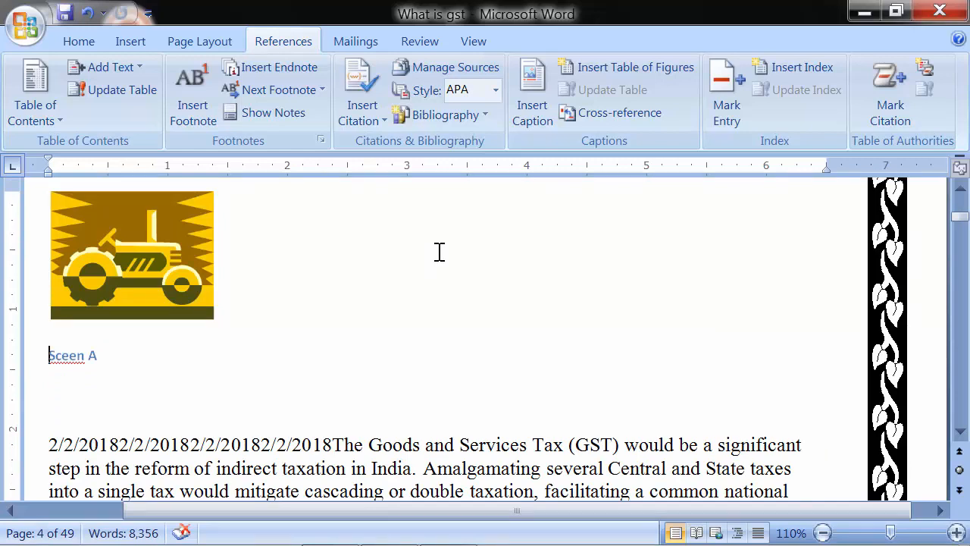
scroll(439, 252, up, 2)
scroll(439, 252, up, 15)
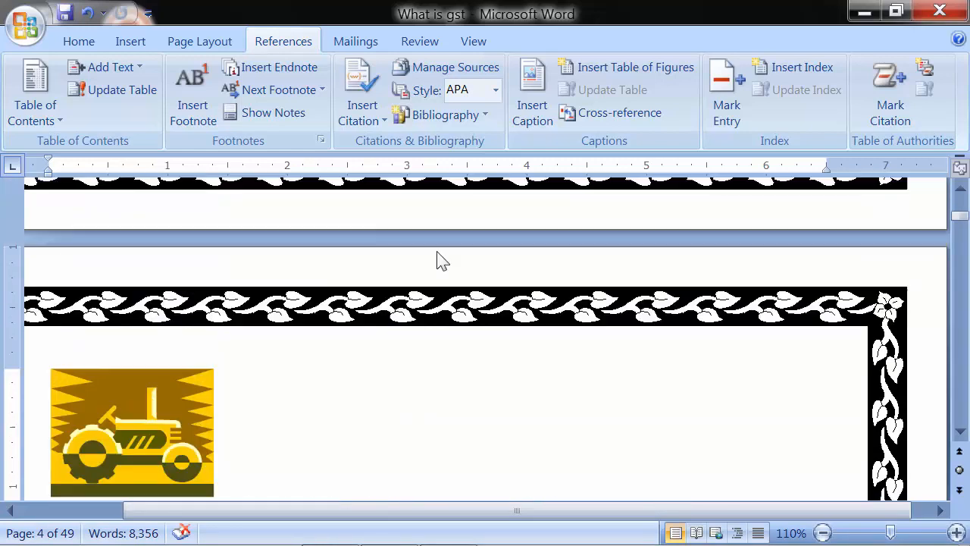
scroll(438, 252, up, 8)
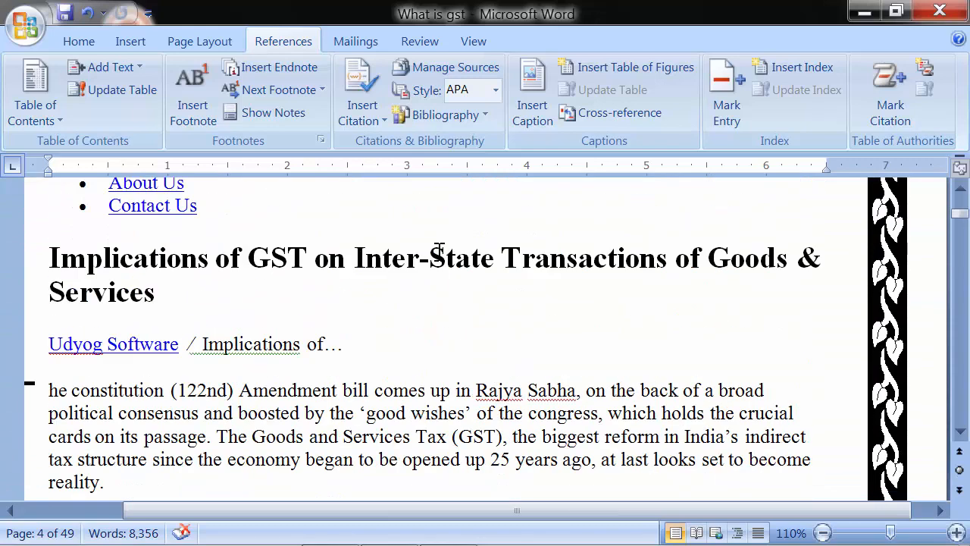
scroll(439, 252, up, 18)
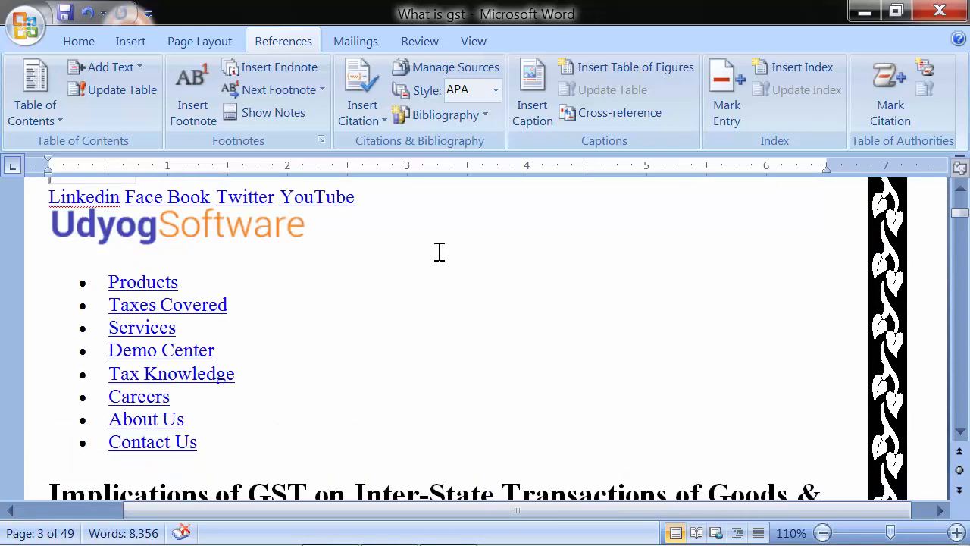
scroll(438, 251, up, 15)
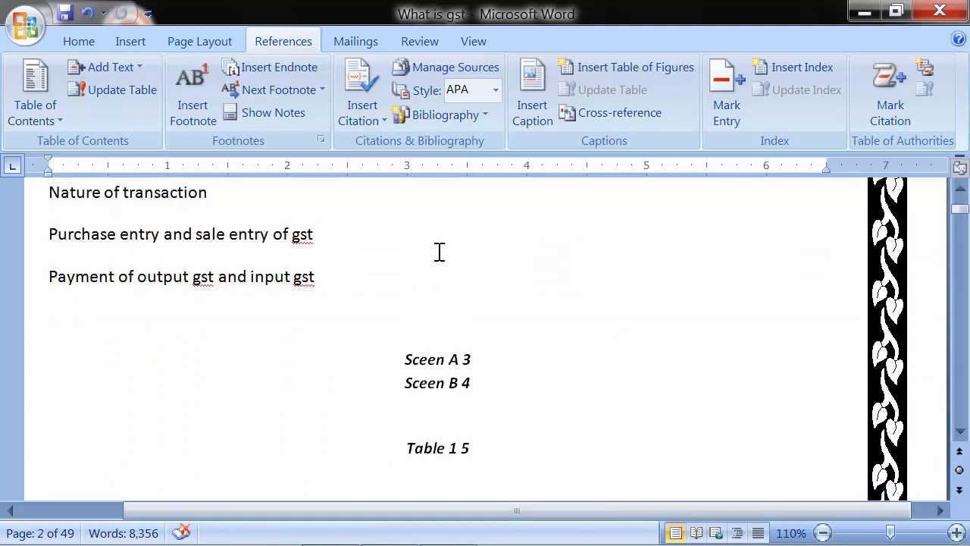
scroll(439, 252, down, 2)
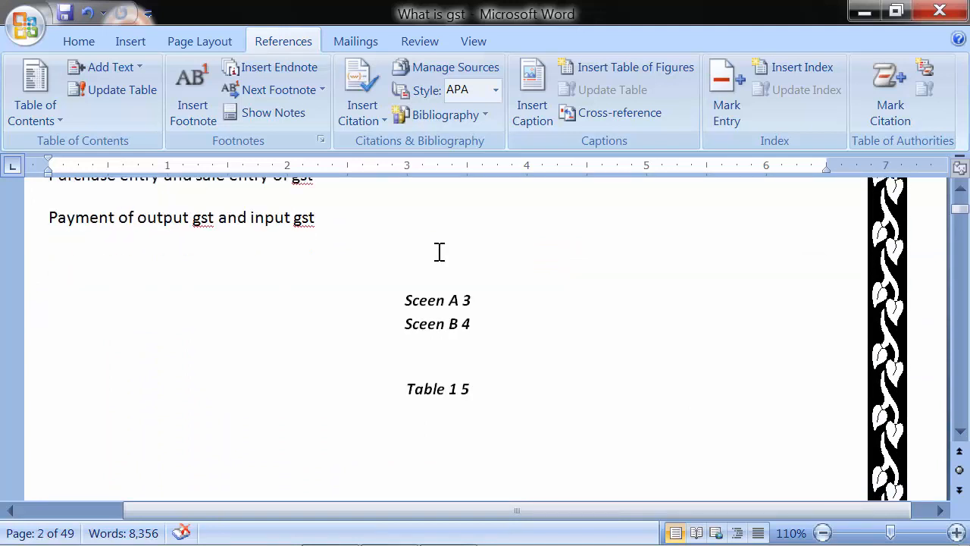
ctrl+click(440, 400)
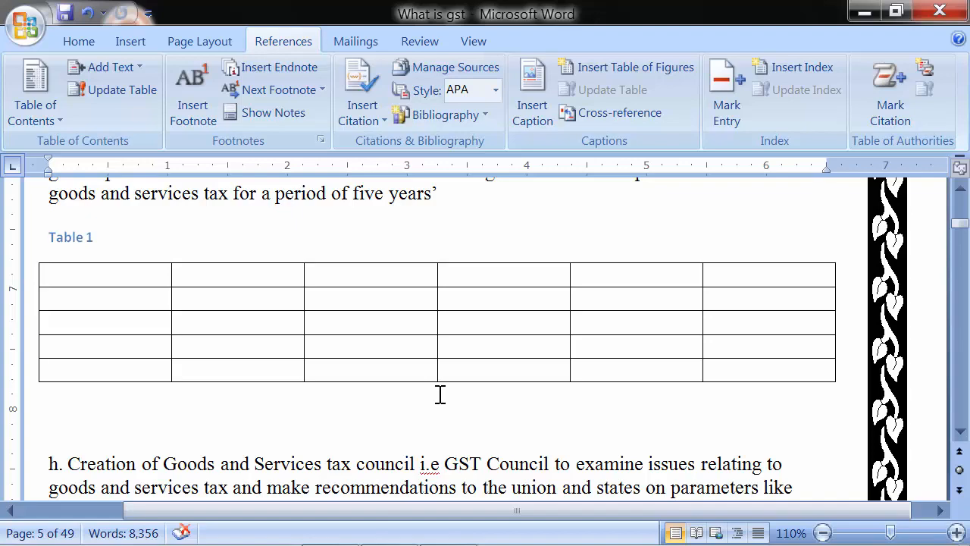
- Insert a table of five columns and five rows on page 6, below the paragraph ending "the member of GST council)."
scroll(441, 394, down, 12)
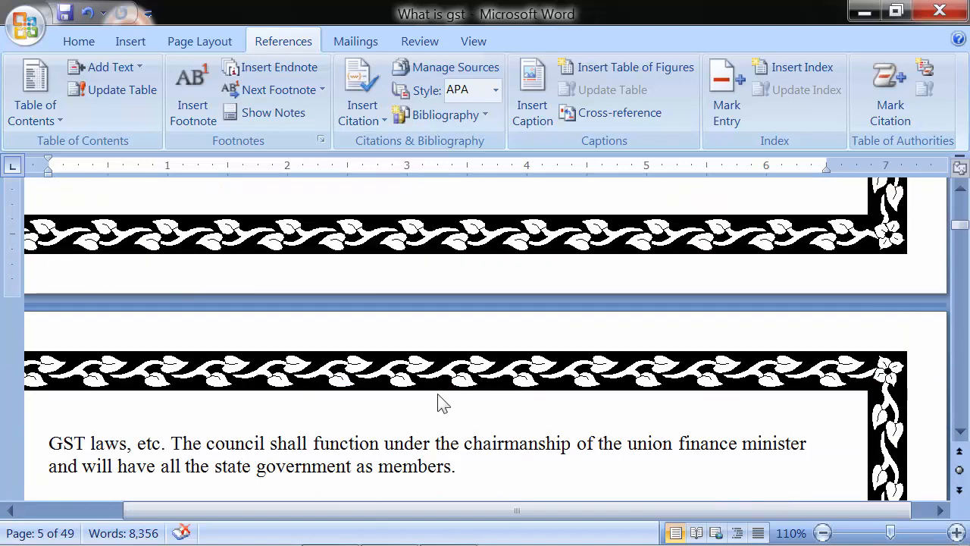
scroll(440, 394, down, 10)
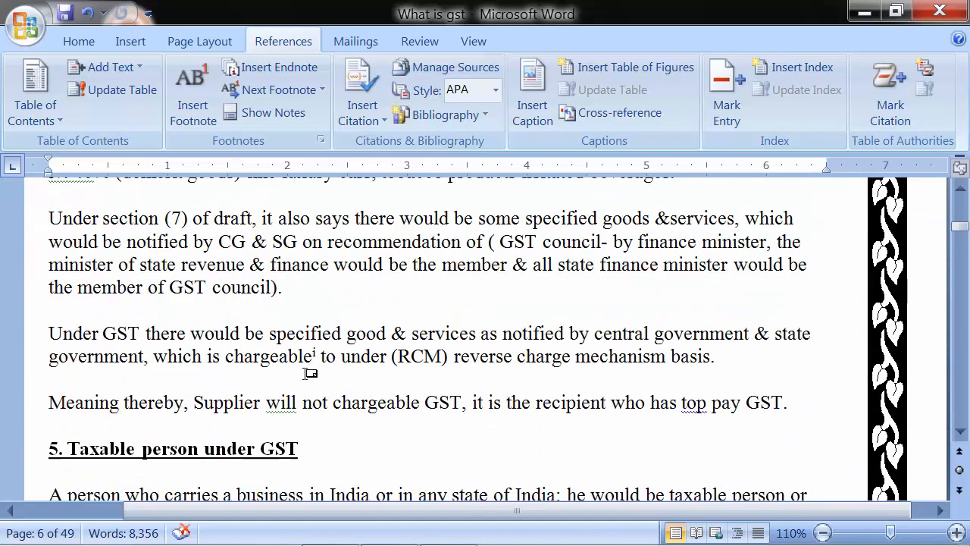
click(290, 292)
key(Return)
key(Return)
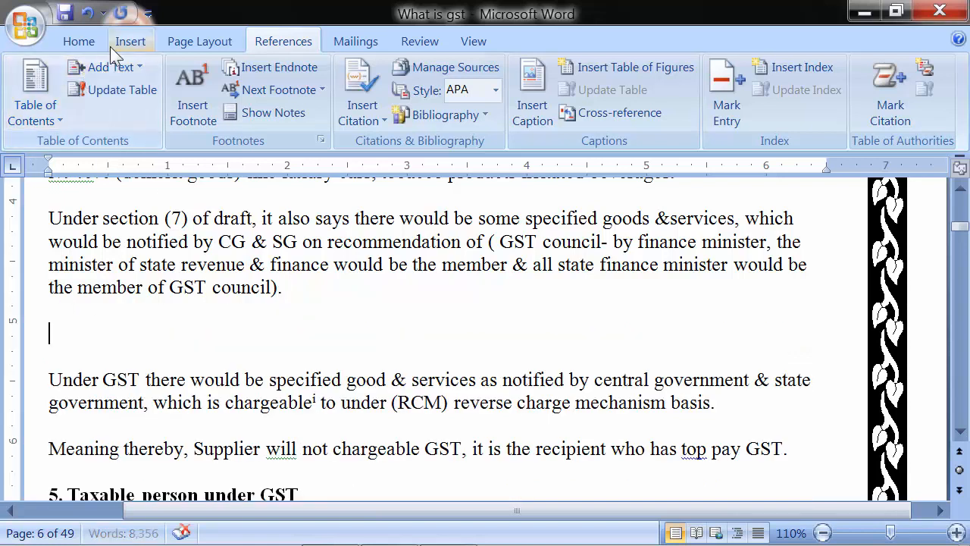
click(112, 44)
click(123, 109)
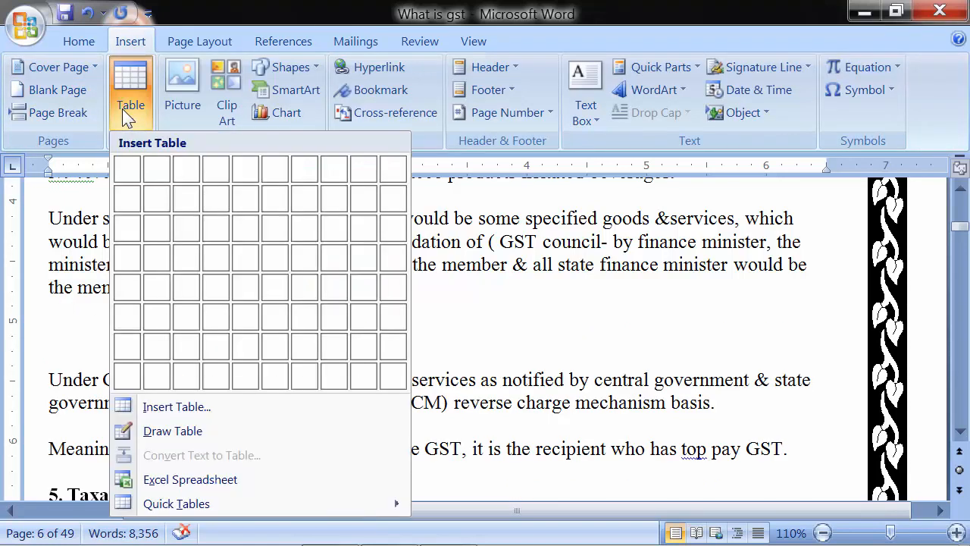
click(252, 300)
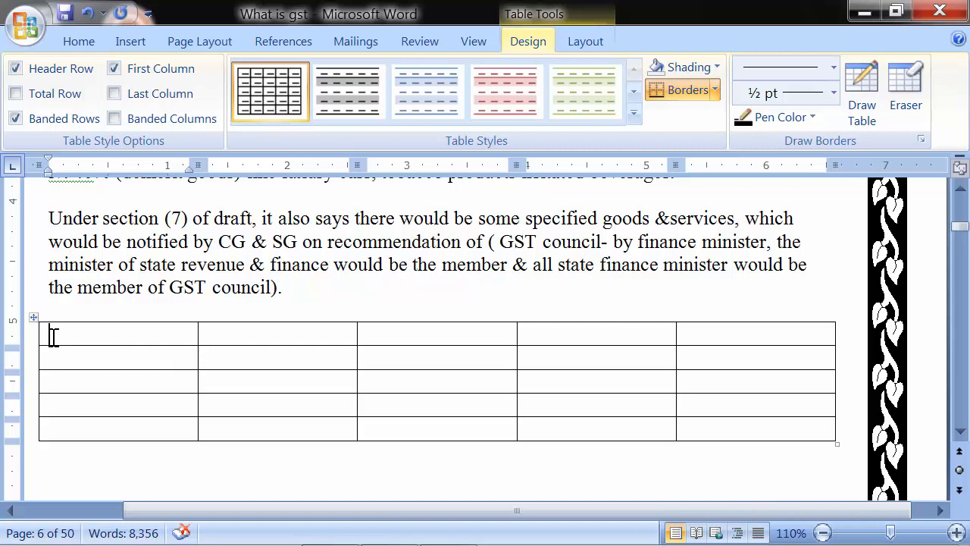
- Add a caption with the Table label above the new table on page 6
click(34, 318)
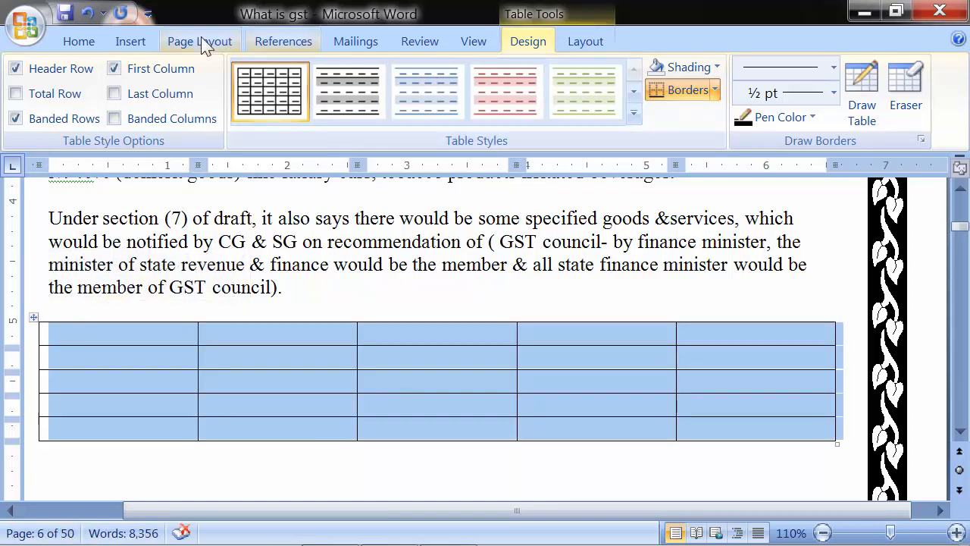
click(305, 43)
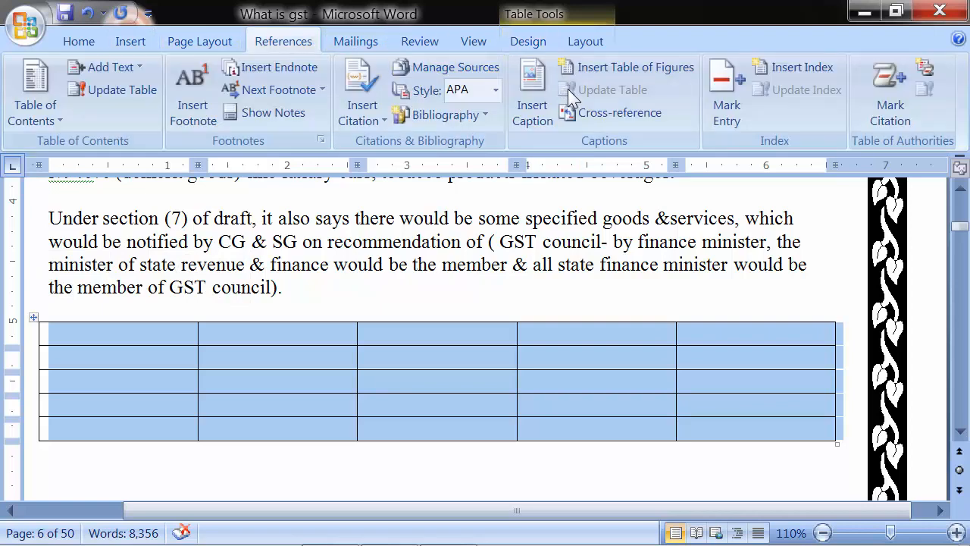
click(534, 113)
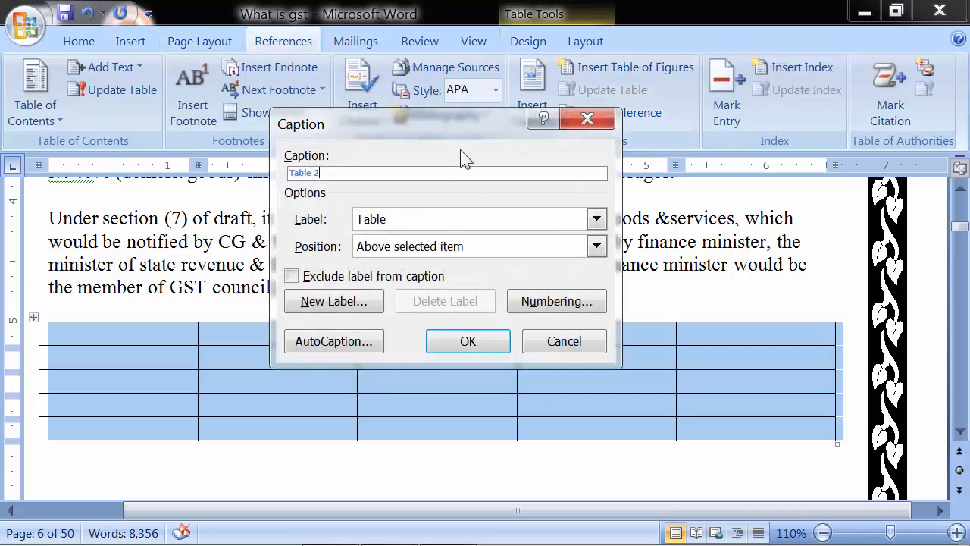
click(466, 342)
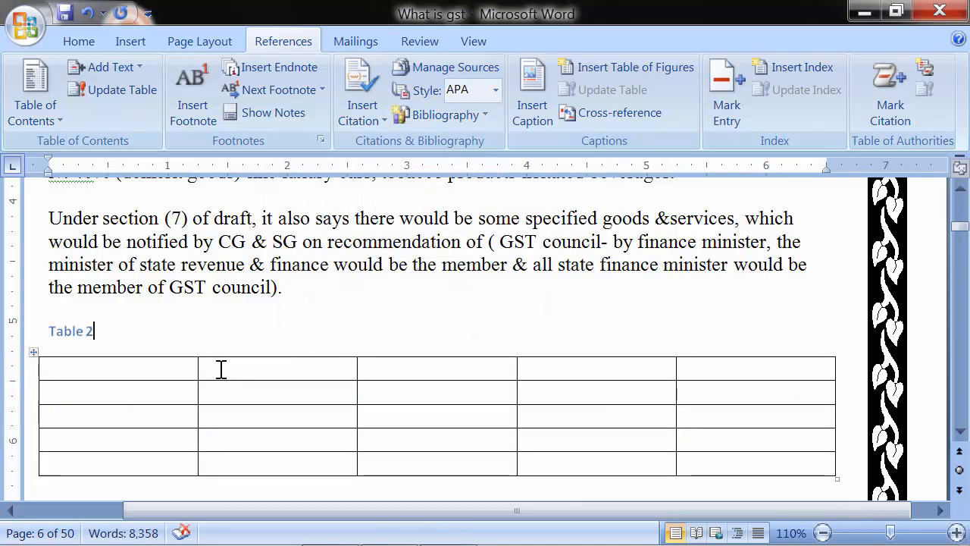
- Update the entire table of figures that lists the Table captions on page 2
scroll(221, 369, up, 1)
scroll(221, 369, up, 20)
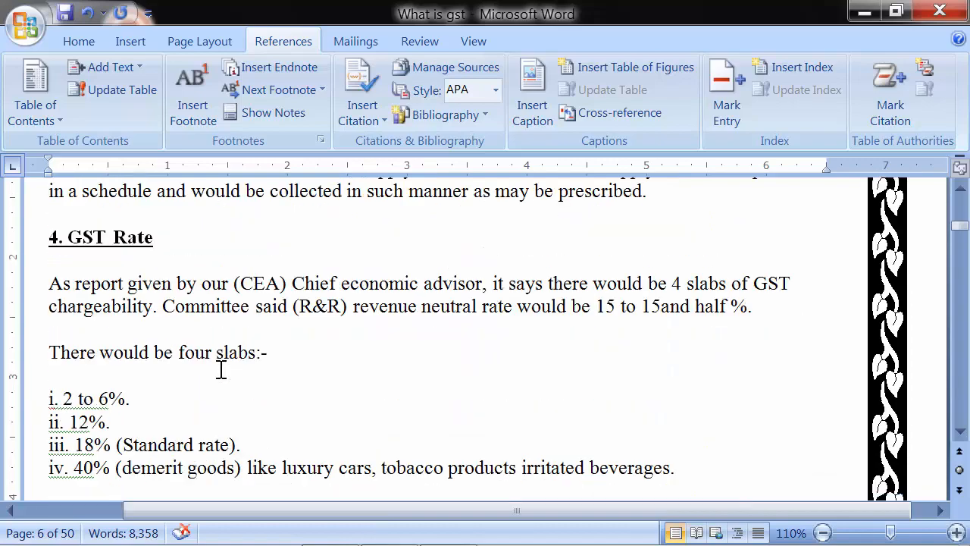
scroll(220, 369, up, 15)
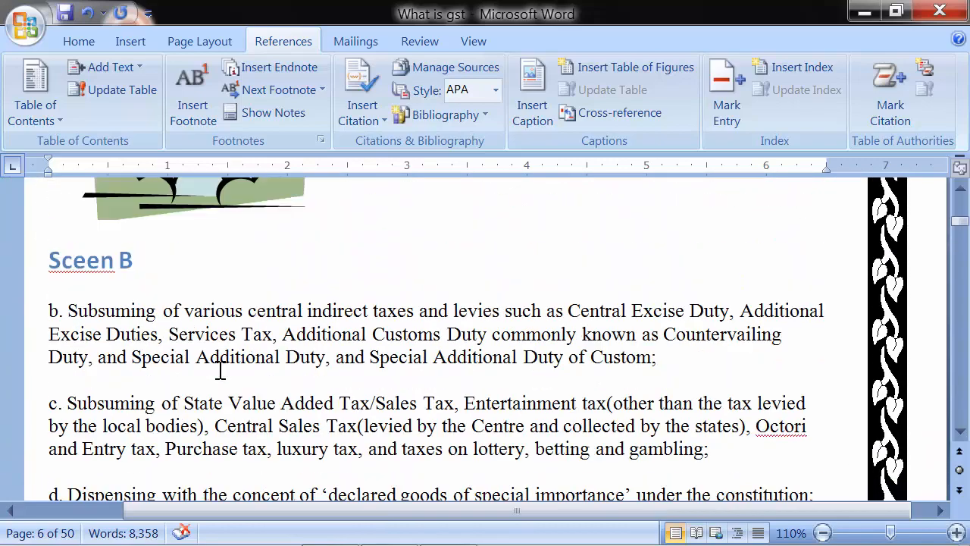
scroll(218, 379, up, 15)
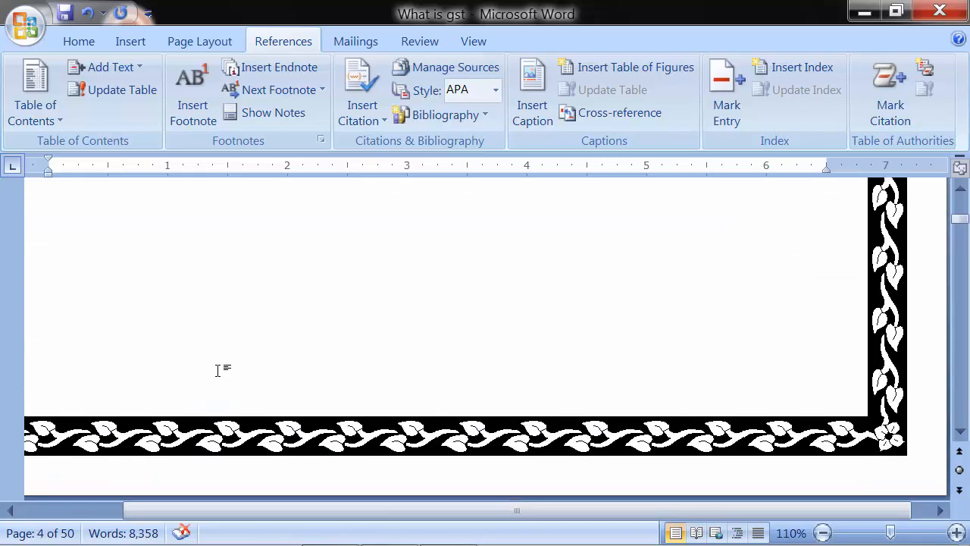
scroll(218, 371, up, 15)
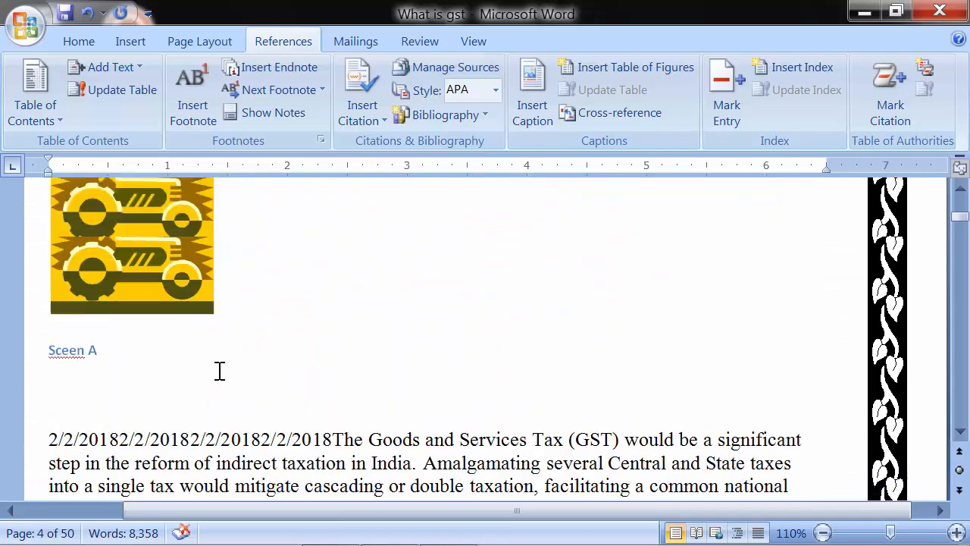
scroll(218, 372, up, 15)
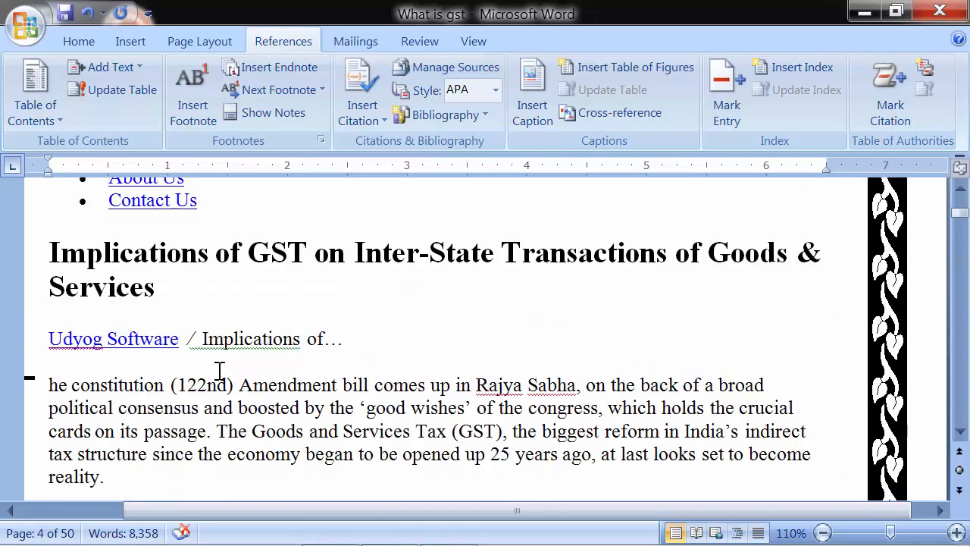
scroll(219, 375, up, 10)
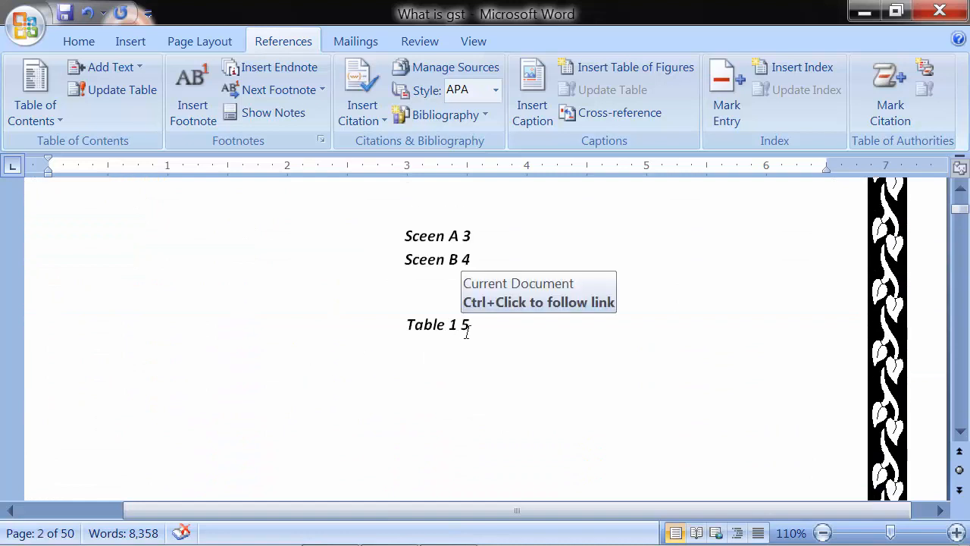
click(469, 328)
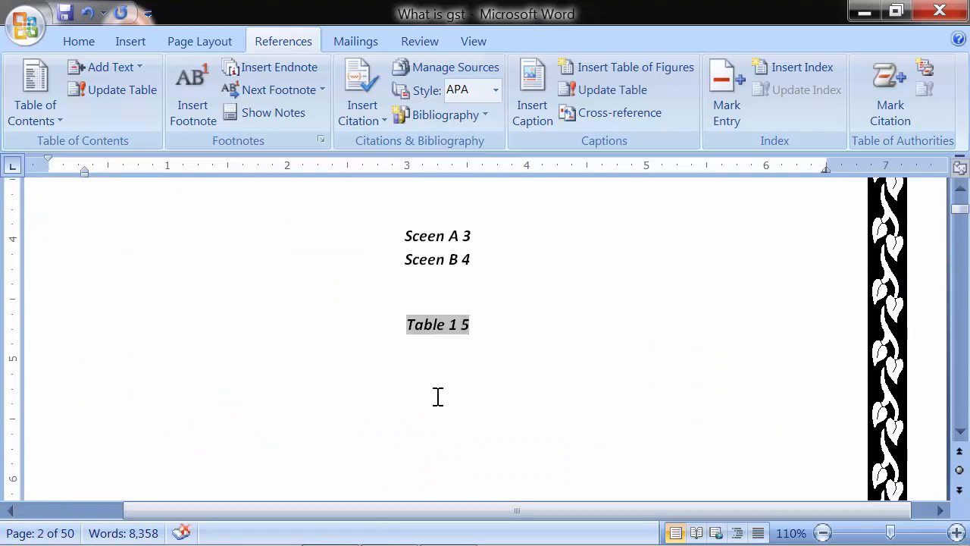
click(607, 90)
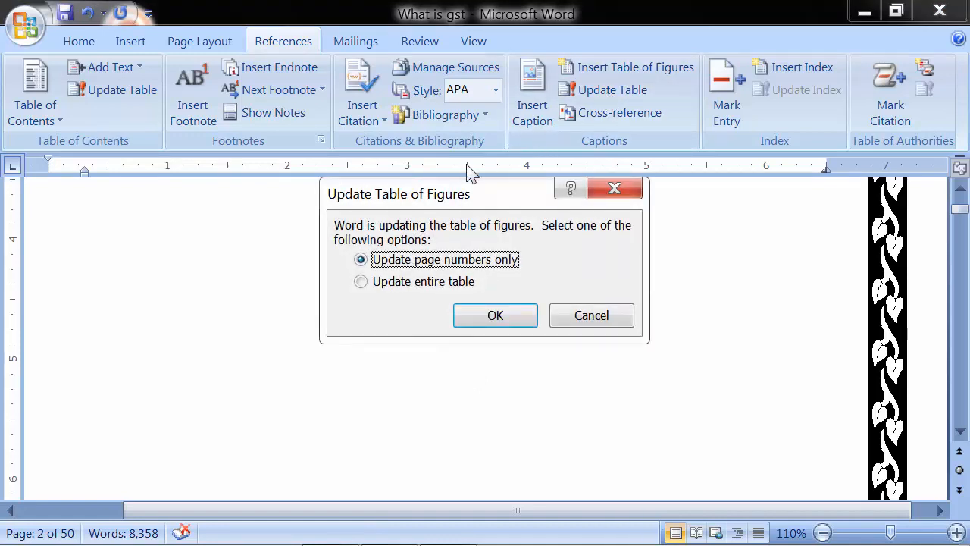
drag(459, 180, 458, 135)
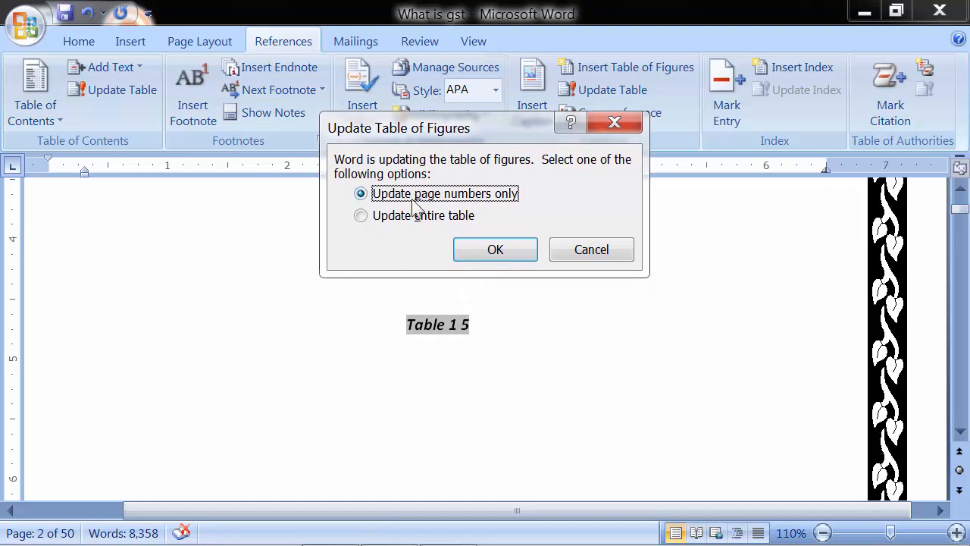
click(372, 224)
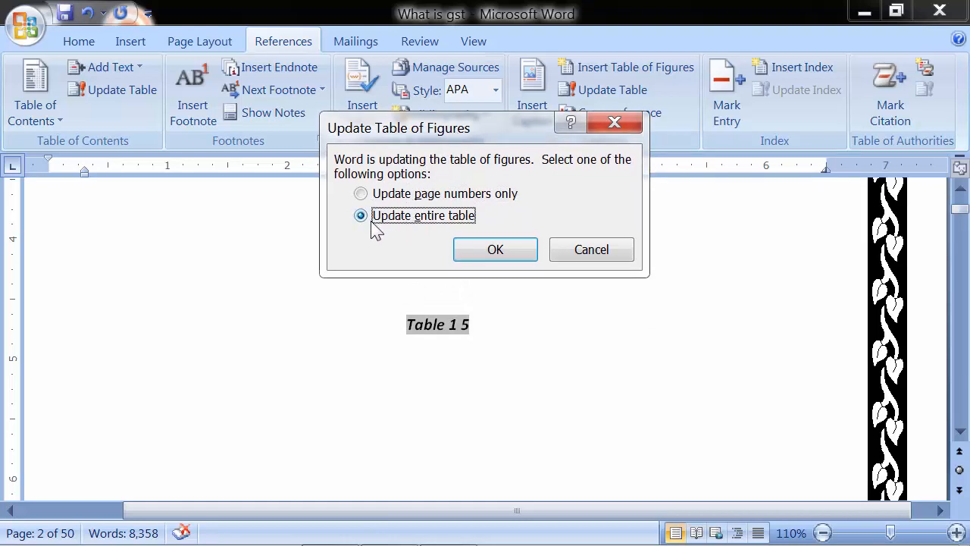
click(485, 249)
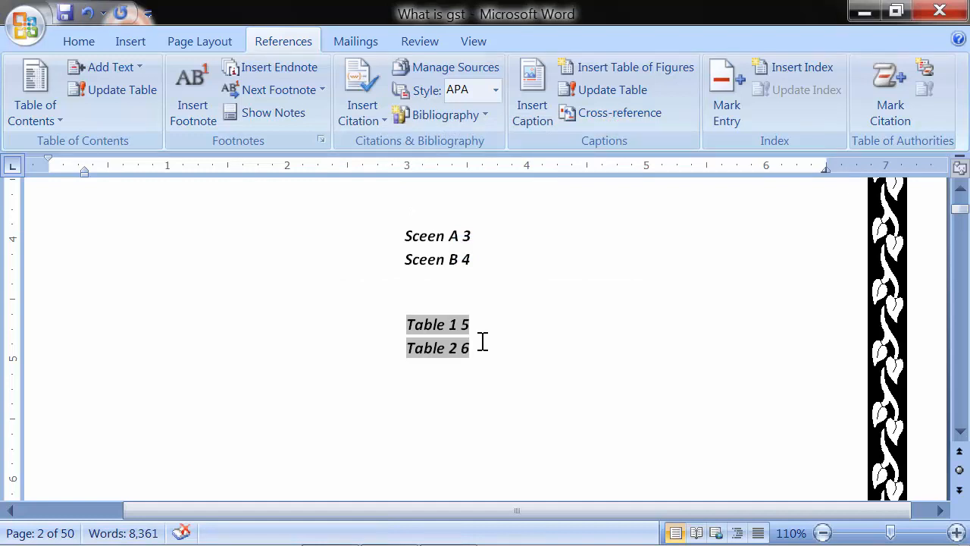
scroll(482, 341, down, 1)
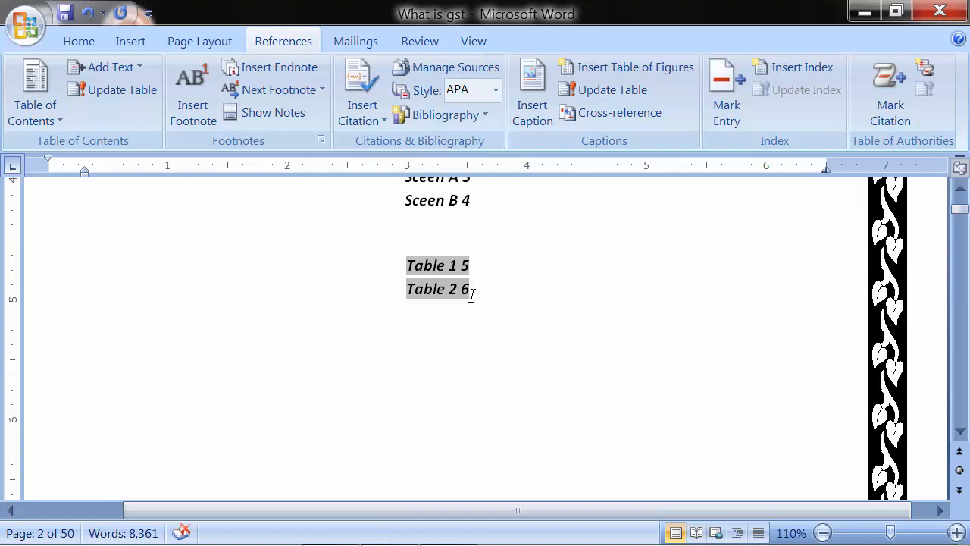
scroll(470, 294, up, 1)
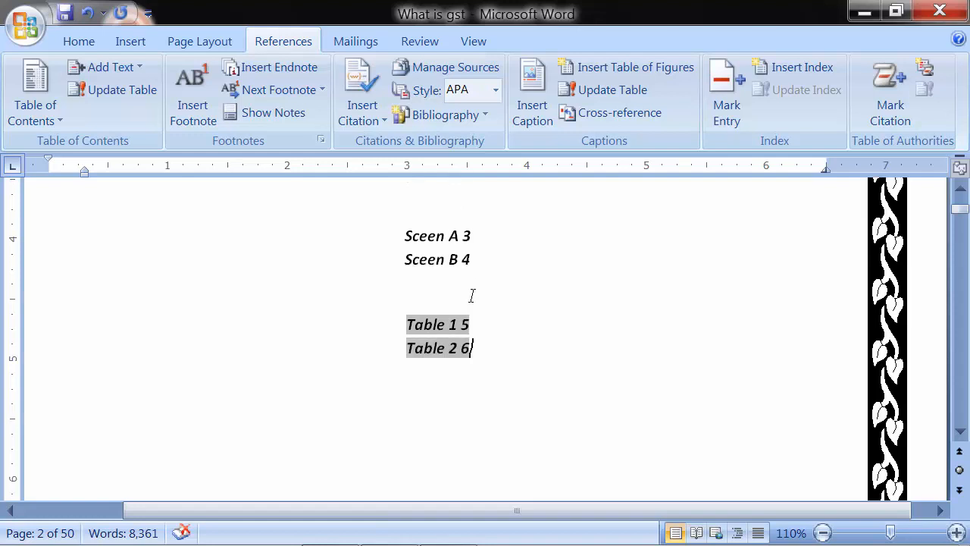